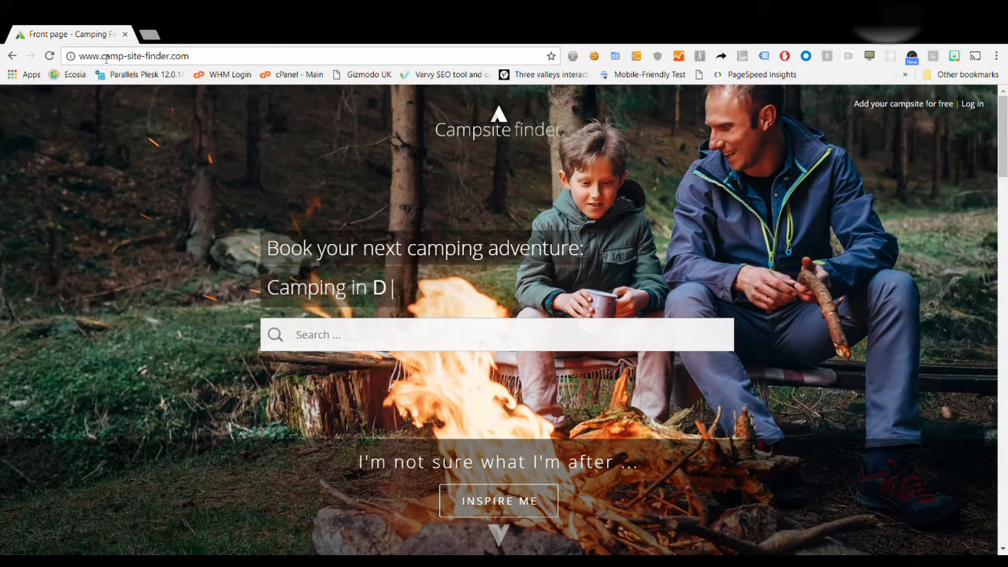
Highlight the site address in the browser's address bar, then deselect it.
{"action": "left_click_drag", "start_coordinate": [102, 57], "coordinate": [137, 64]}
{"action": "left_click", "coordinate": [142, 62]}
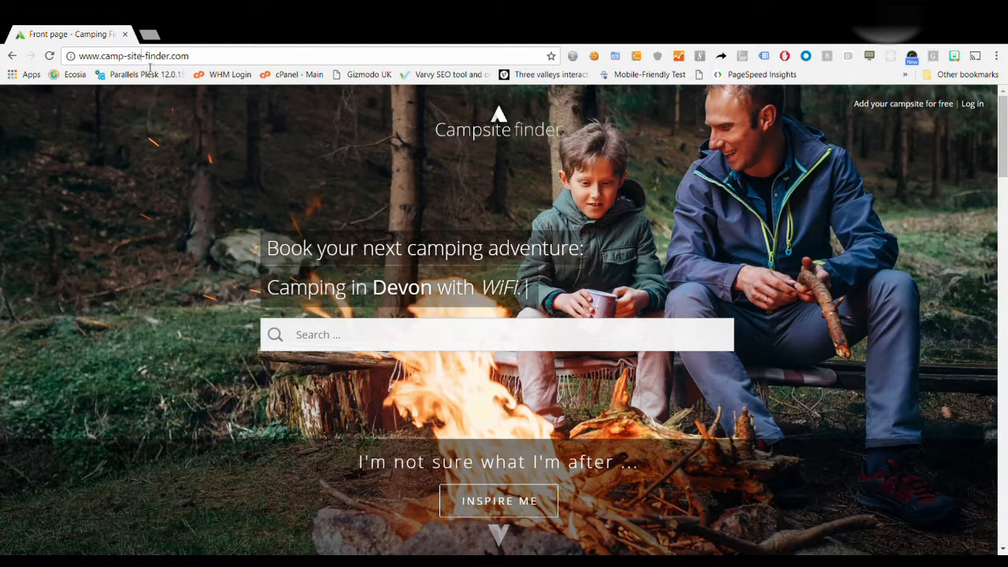
{"action": "left_click_drag", "start_coordinate": [204, 57], "coordinate": [74, 67]}
{"action": "left_click", "coordinate": [219, 60]}
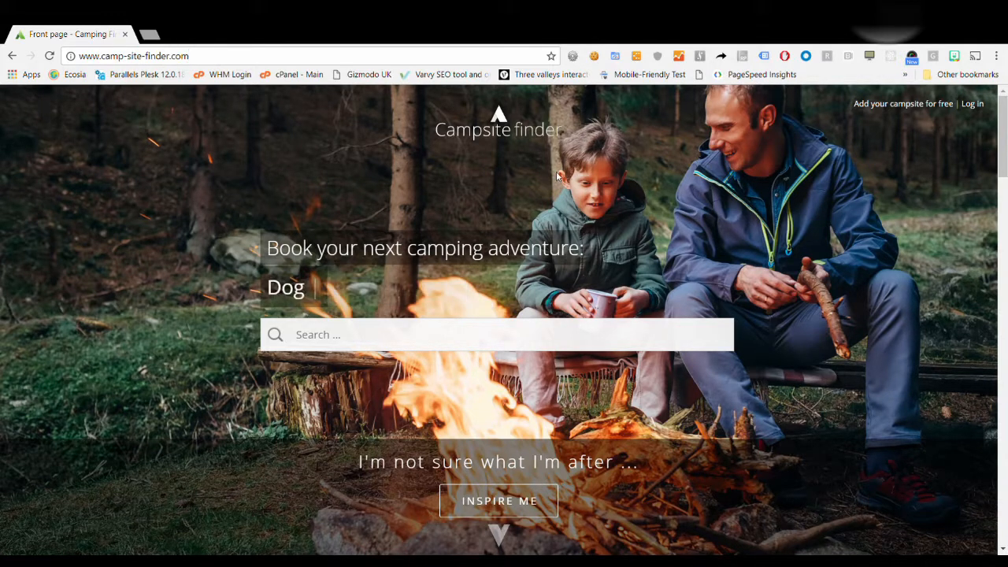
Go to 'Add your campsite for free' and choose the free standard membership sign-up.
{"action": "left_click", "coordinate": [904, 106]}
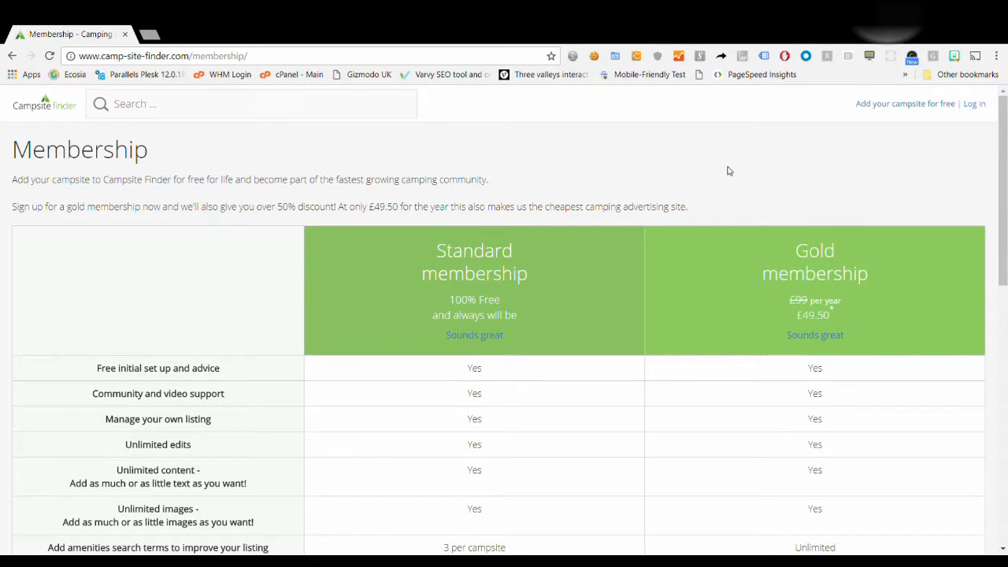
{"action": "scroll", "coordinate": [482, 272], "scroll_direction": "down", "scroll_amount": 5}
{"action": "scroll", "coordinate": [487, 280], "scroll_direction": "up", "scroll_amount": 5}
{"action": "scroll", "coordinate": [478, 331], "scroll_direction": "down", "scroll_amount": 8}
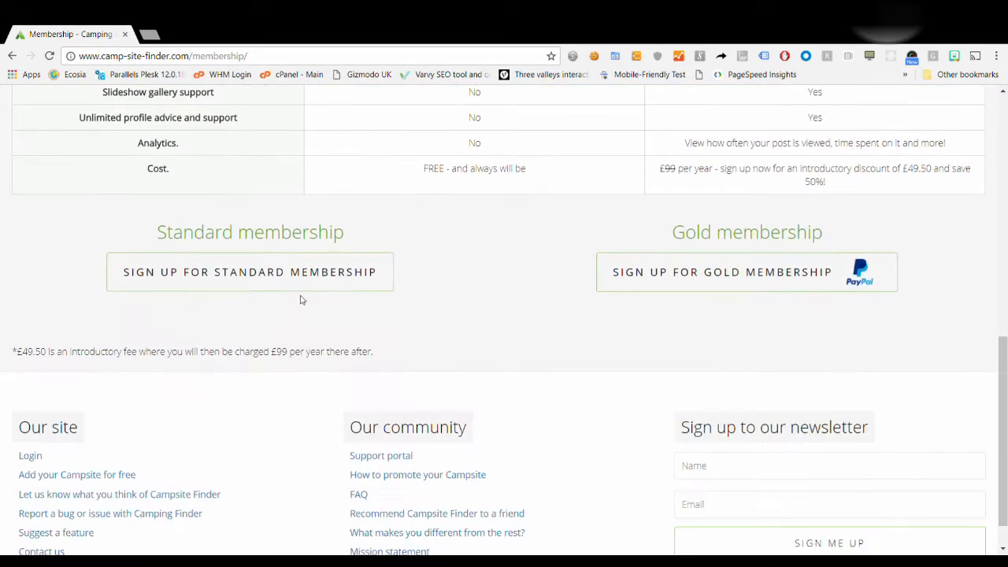
{"action": "left_click", "coordinate": [300, 284]}
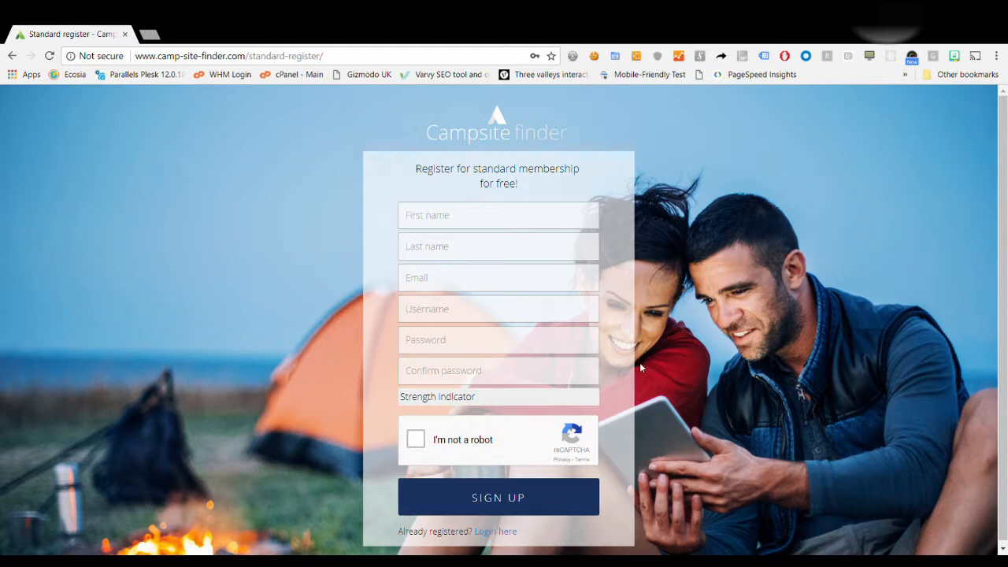
Go back twice to the front page, then open the login page.
{"action": "left_click", "coordinate": [12, 56]}
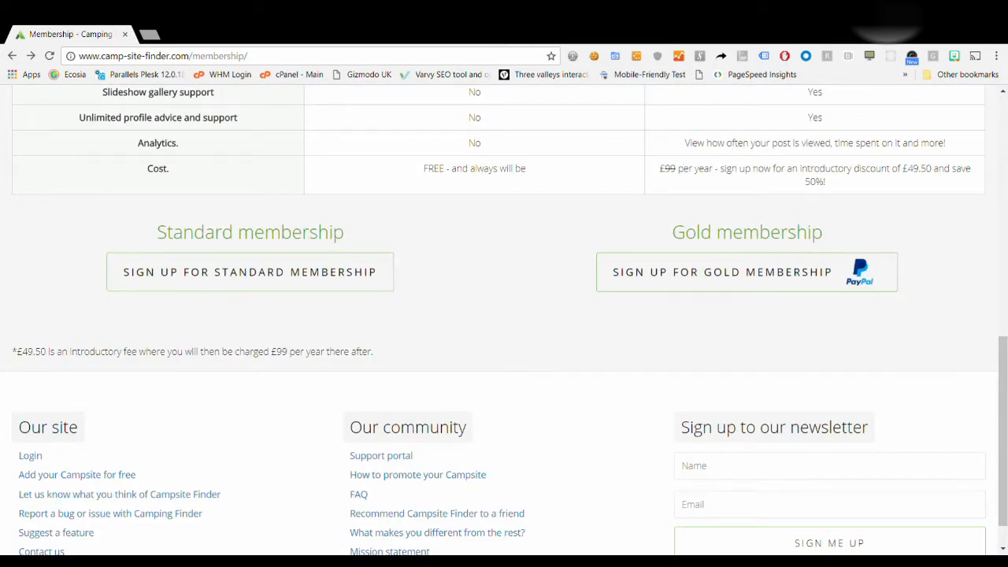
{"action": "left_click", "coordinate": [11, 58]}
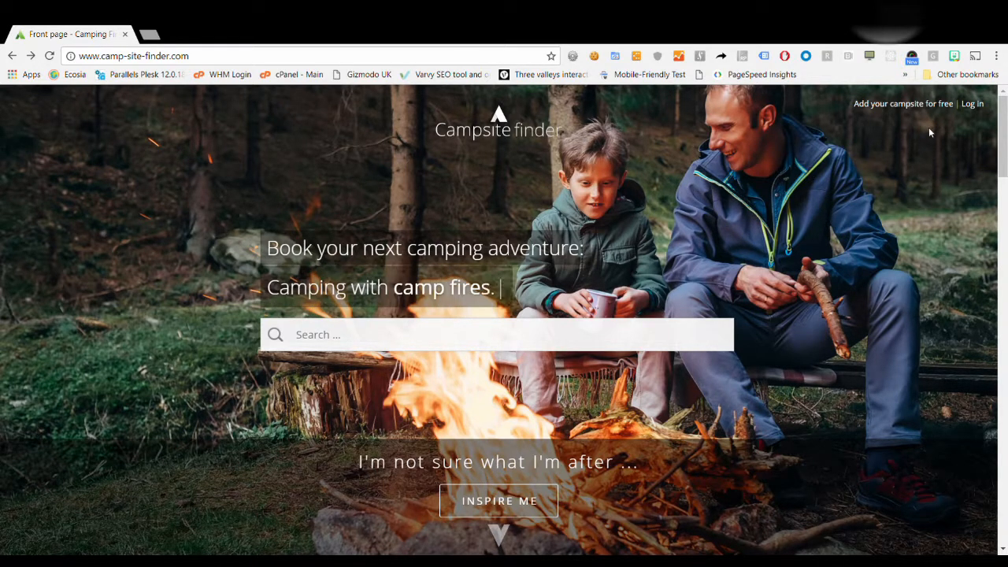
{"action": "left_click", "coordinate": [977, 104]}
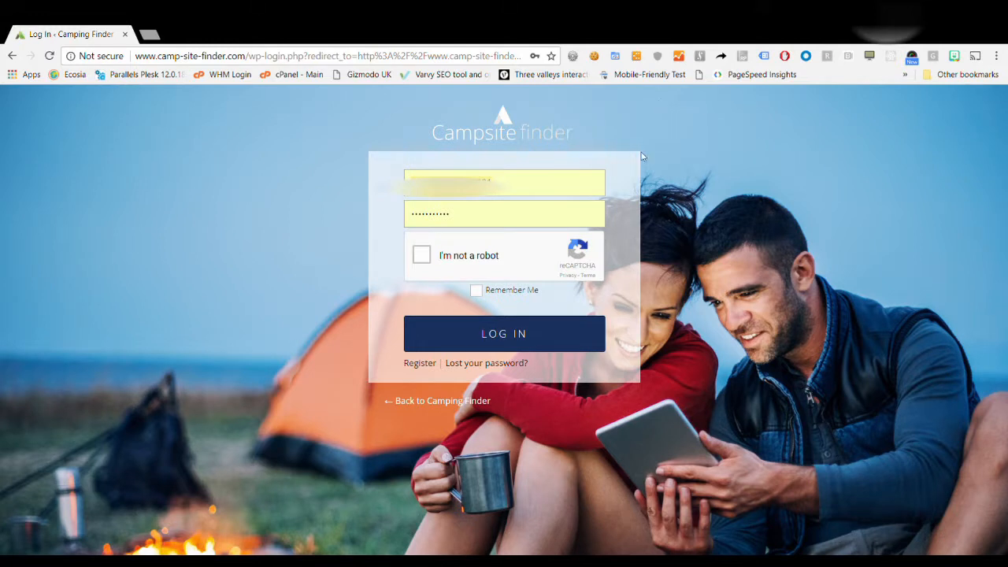
Pass the reCAPTCHA by picking the red, DACOBE and amma store fronts, then log in.
{"action": "left_click", "coordinate": [424, 257]}
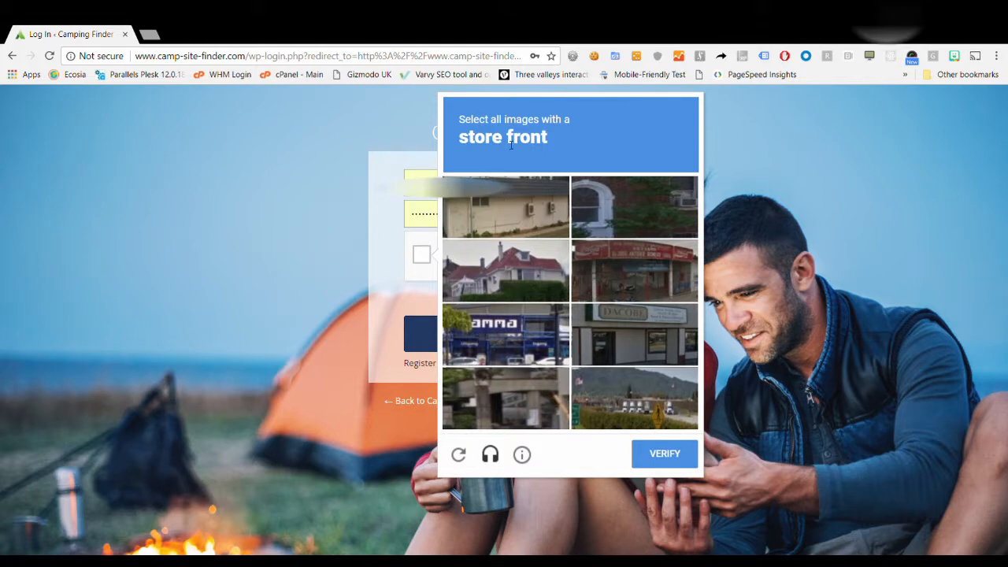
{"action": "left_click", "coordinate": [639, 254]}
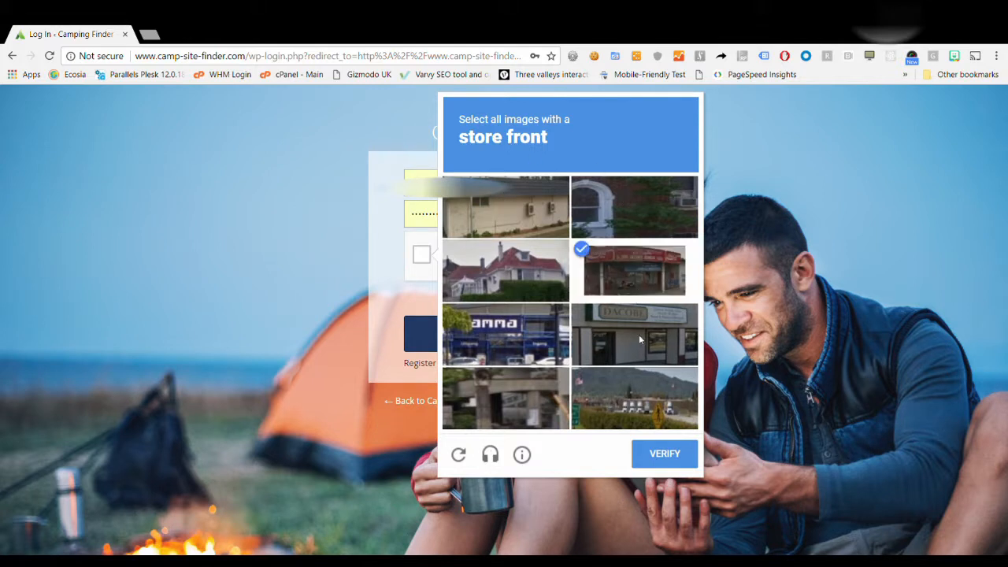
{"action": "left_click", "coordinate": [632, 315]}
{"action": "left_click", "coordinate": [517, 340]}
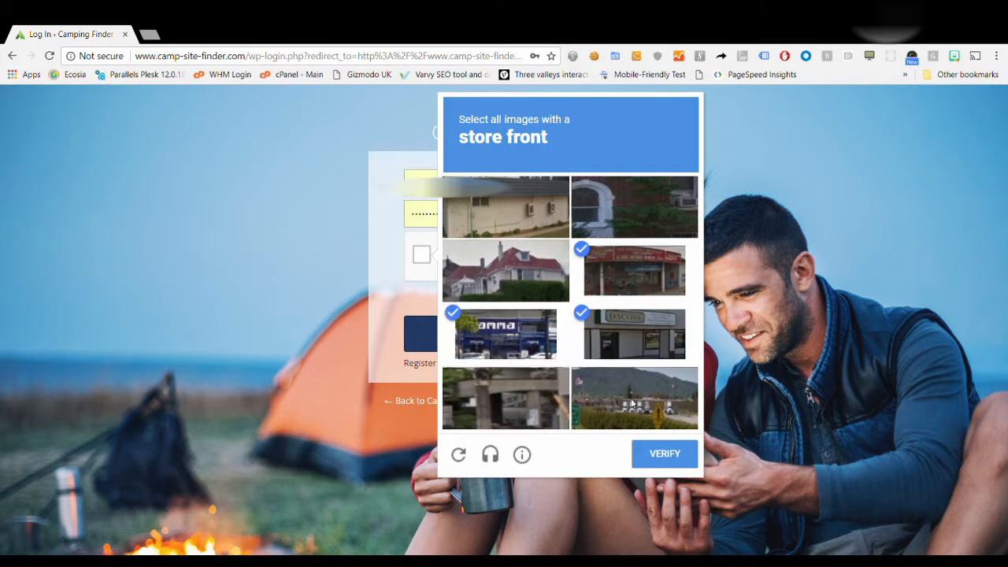
{"action": "left_click", "coordinate": [665, 454]}
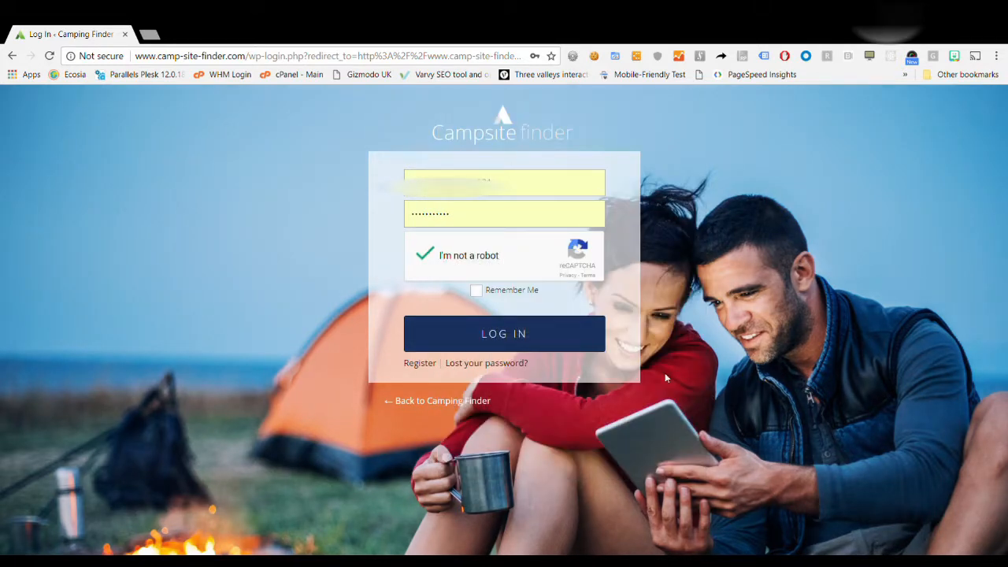
{"action": "left_click", "coordinate": [518, 346]}
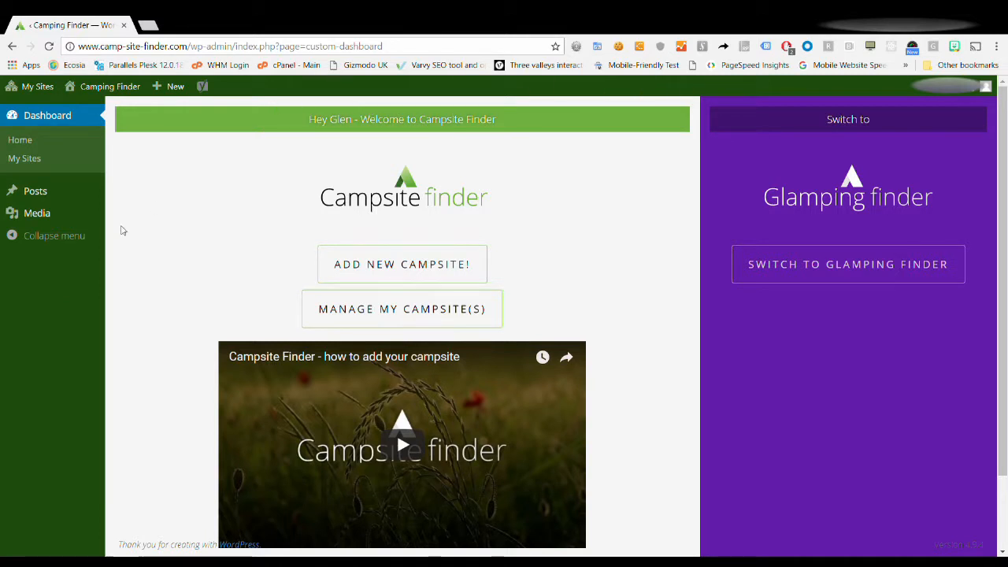
Wait for the custom wp-admin dashboard to finish loading after login.
{"action": "mouse_move", "coordinate": [85, 87]}
{"action": "left_click", "coordinate": [869, 279]}
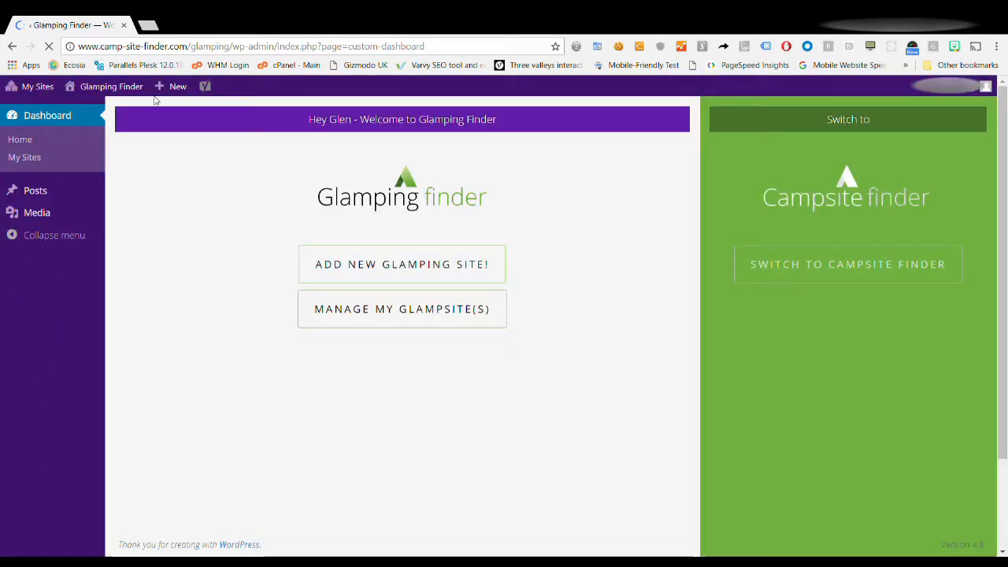
{"action": "mouse_move", "coordinate": [111, 106]}
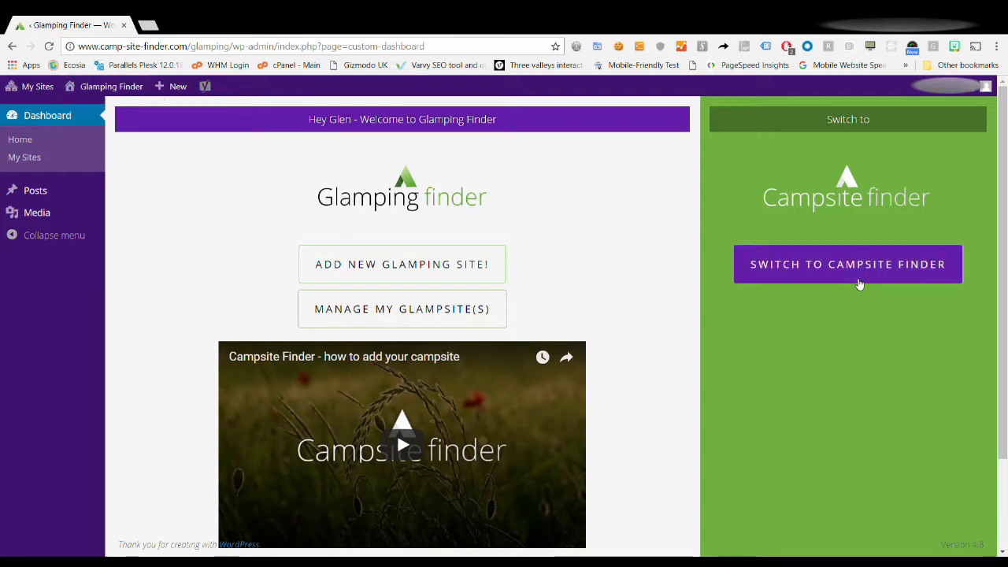
{"action": "left_click", "coordinate": [865, 273]}
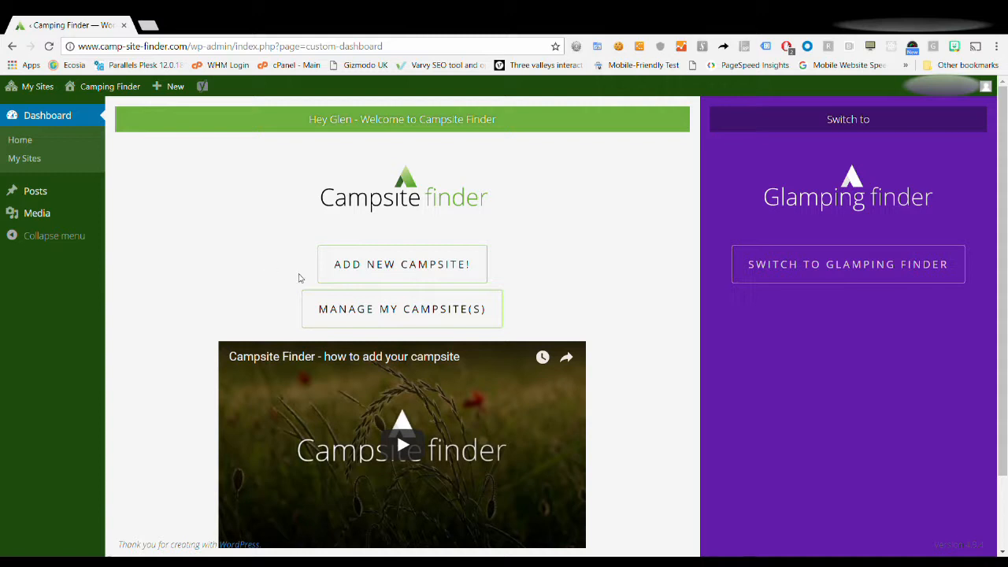
Start a new post with 'Add New Campsite!' and look through the template's fields.
{"action": "left_click", "coordinate": [397, 270]}
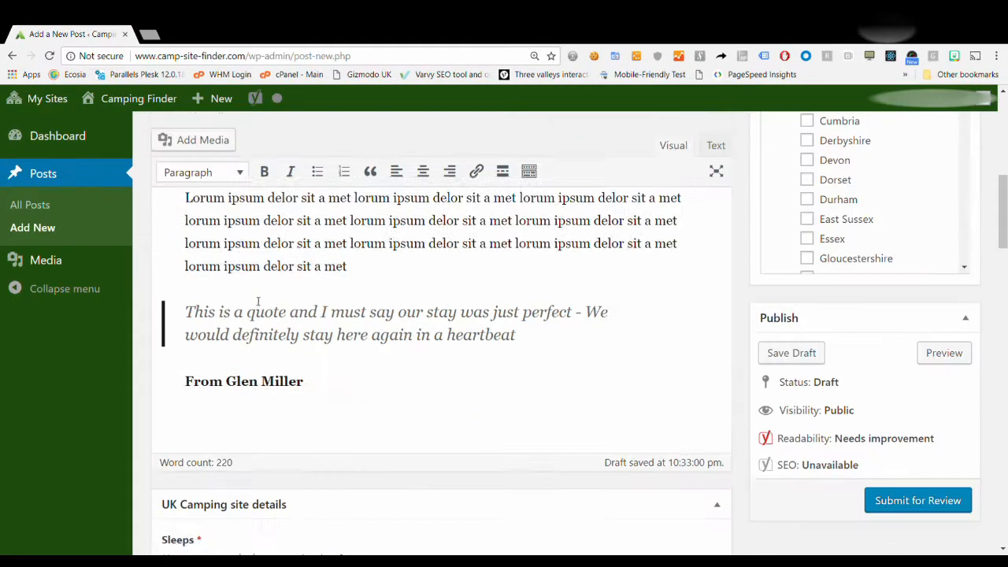
{"action": "scroll", "coordinate": [259, 302], "scroll_direction": "down", "scroll_amount": 3}
{"action": "scroll", "coordinate": [256, 302], "scroll_direction": "down", "scroll_amount": 7}
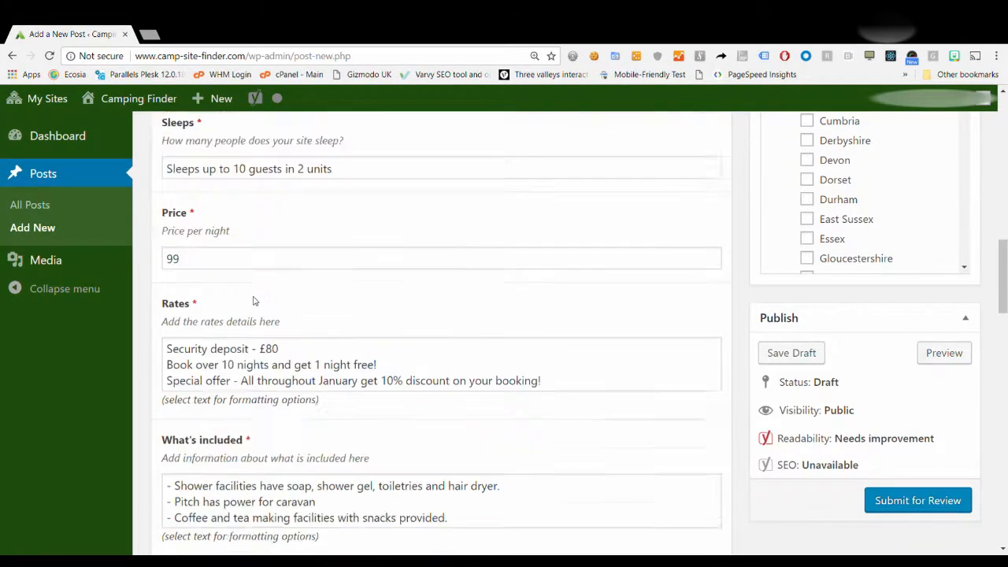
{"action": "scroll", "coordinate": [254, 301], "scroll_direction": "down", "scroll_amount": 3}
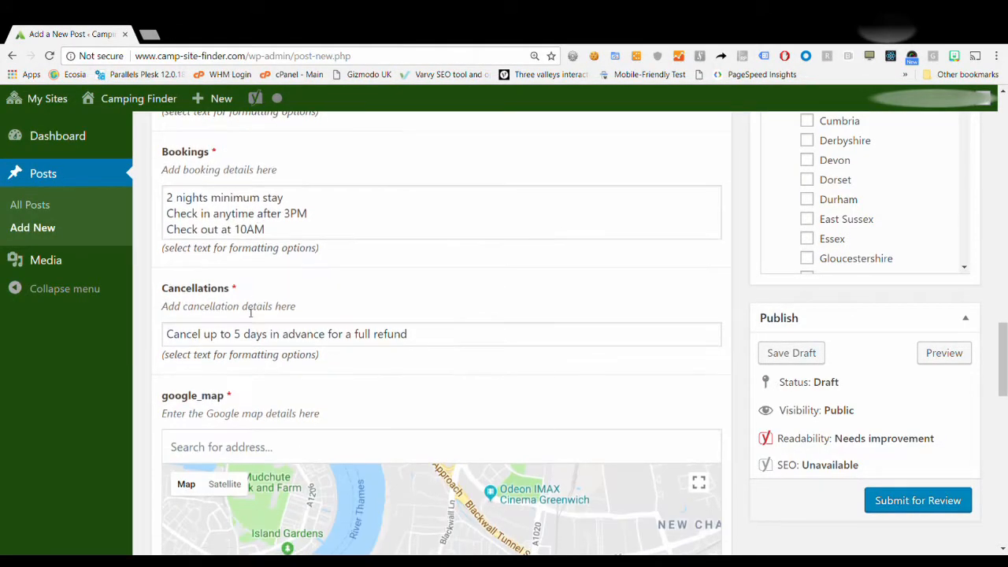
{"action": "scroll", "coordinate": [262, 347], "scroll_direction": "up", "scroll_amount": 15}
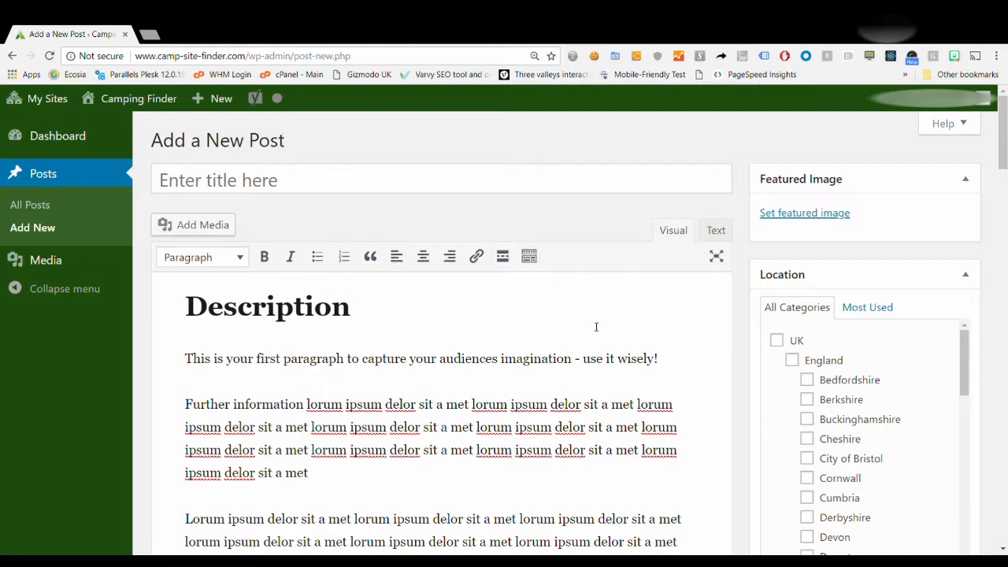
Make the first Description paragraph bold.
{"action": "left_click_drag", "start_coordinate": [662, 359], "coordinate": [165, 349]}
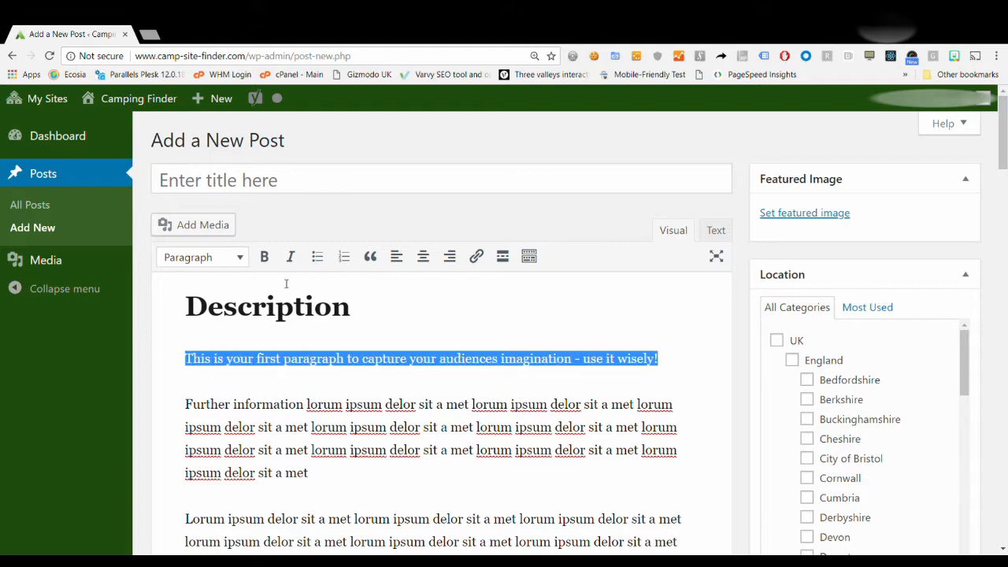
{"action": "left_click", "coordinate": [268, 257]}
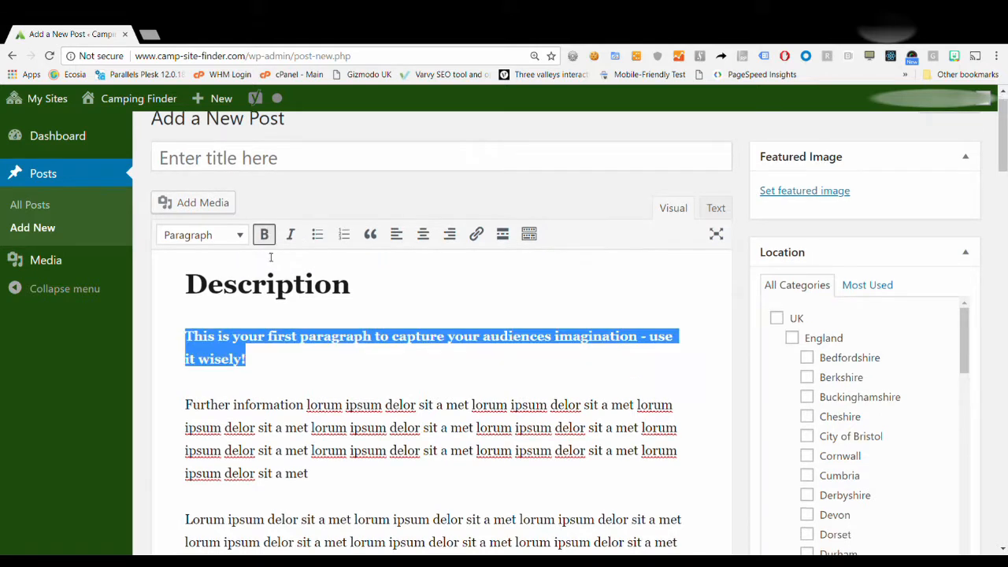
{"action": "left_click", "coordinate": [411, 335]}
Add a bulleted list with items one, two and three after the first paragraph.
{"action": "left_click", "coordinate": [349, 355]}
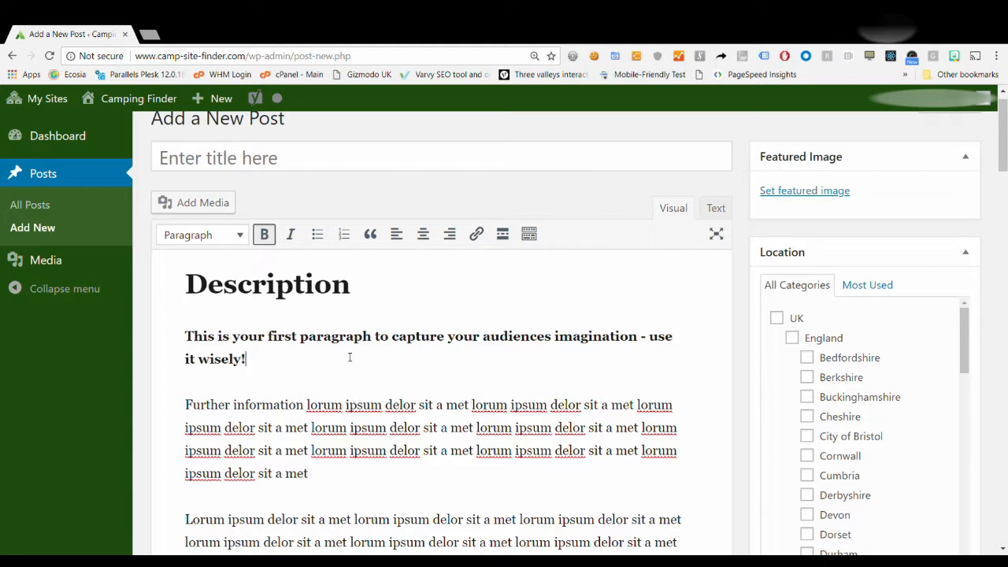
{"action": "key", "text": "Return"}
{"action": "type", "text": "o"}
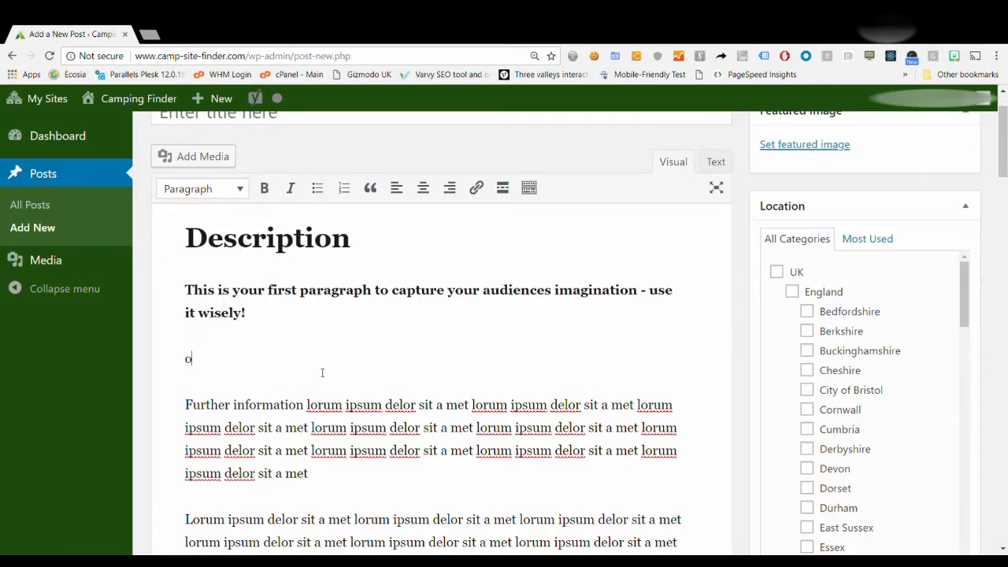
{"action": "type", "text": "ne"}
{"action": "left_click_drag", "start_coordinate": [215, 358], "coordinate": [176, 354]}
{"action": "left_click", "coordinate": [318, 192]}
{"action": "left_click", "coordinate": [223, 365]}
{"action": "key", "text": "Return"}
{"action": "type", "text": "two"}
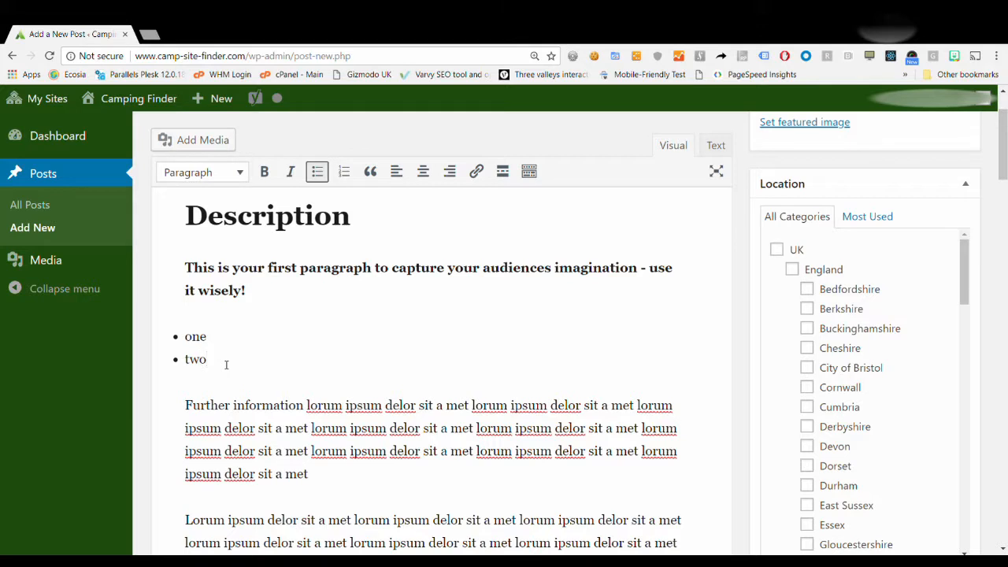
{"action": "key", "text": "Return"}
{"action": "type", "text": "t"}
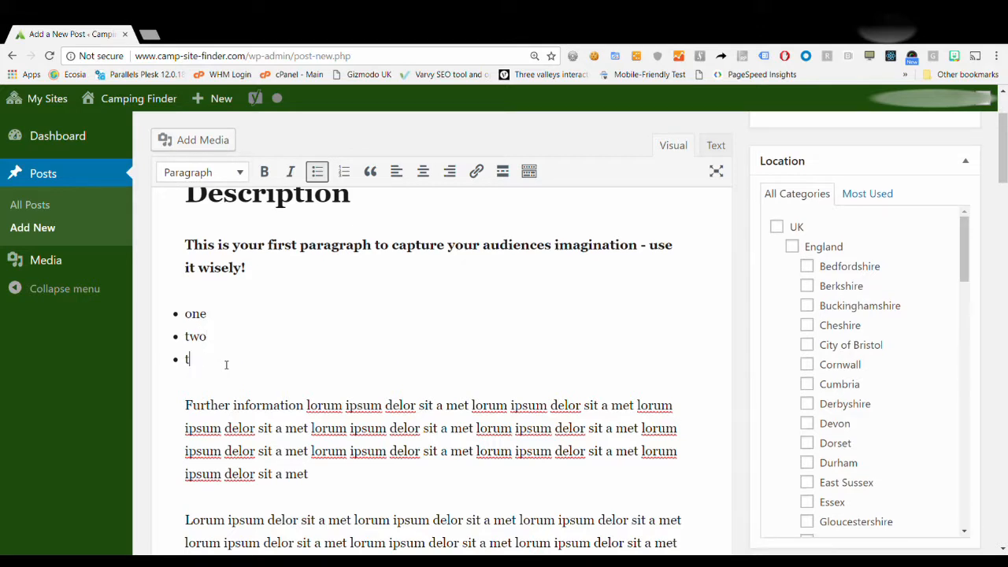
{"action": "type", "text": "hree"}
Undo the bulleted list and the bold, leaving the first paragraph as normal text.
{"action": "left_click", "coordinate": [304, 408]}
{"action": "scroll", "coordinate": [387, 349], "scroll_direction": "up", "scroll_amount": 1}
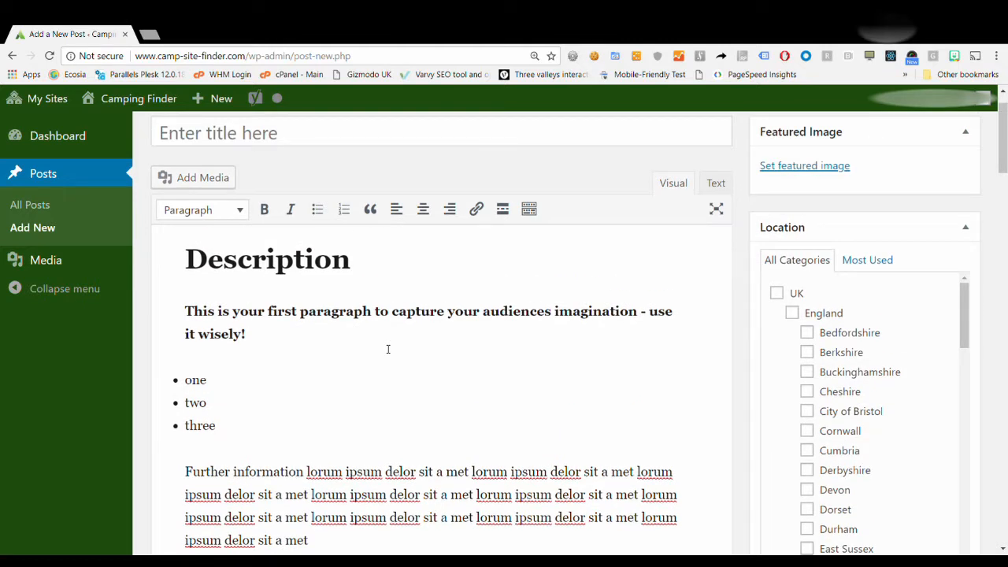
{"action": "key", "text": "ctrl+z"}
{"action": "key", "text": "ctrl+z"}
{"action": "key", "text": "ctrl+z"}
{"action": "key", "text": "ctrl+z"}
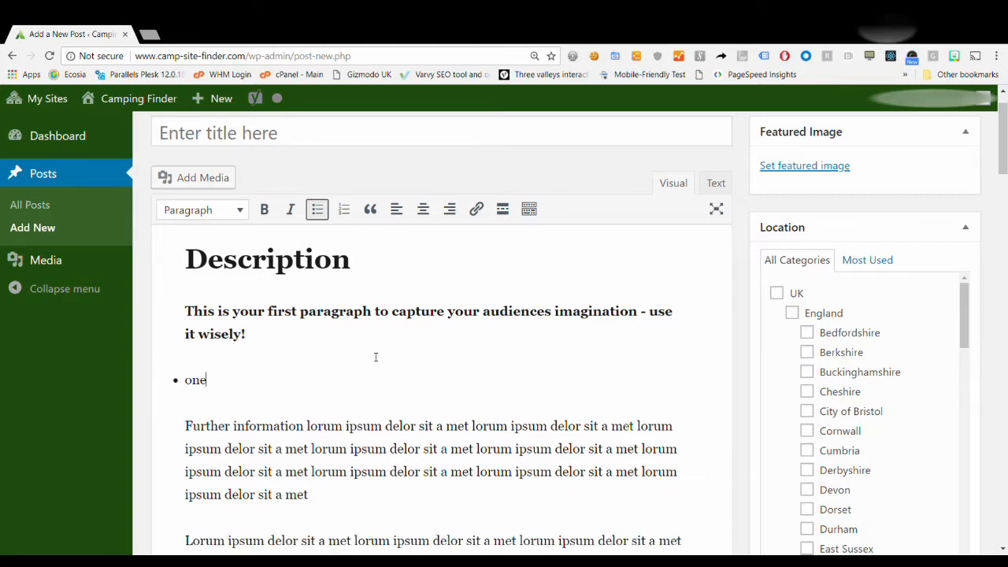
{"action": "key", "text": "ctrl+z"}
{"action": "key", "text": "ctrl+z"}
{"action": "key", "text": "ctrl+z"}
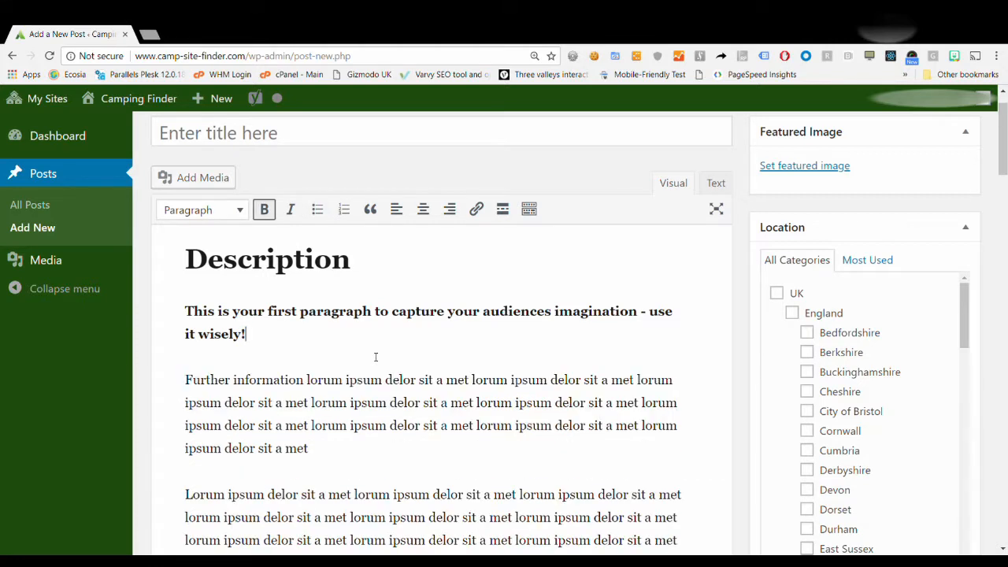
{"action": "key", "text": "ctrl+z"}
{"action": "left_click", "coordinate": [375, 357]}
{"action": "scroll", "coordinate": [375, 357], "scroll_direction": "down", "scroll_amount": 7}
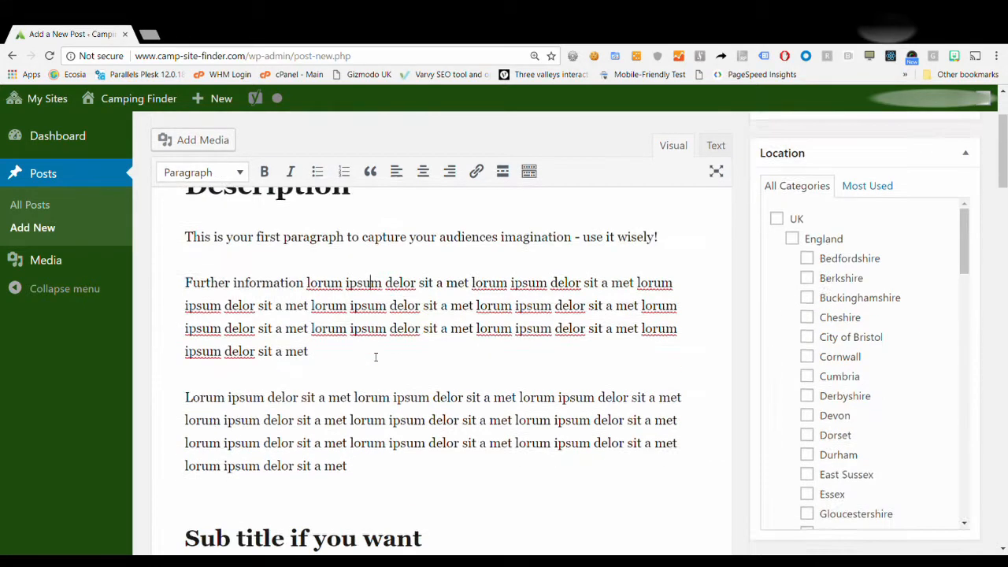
{"action": "scroll", "coordinate": [376, 357], "scroll_direction": "down", "scroll_amount": 2}
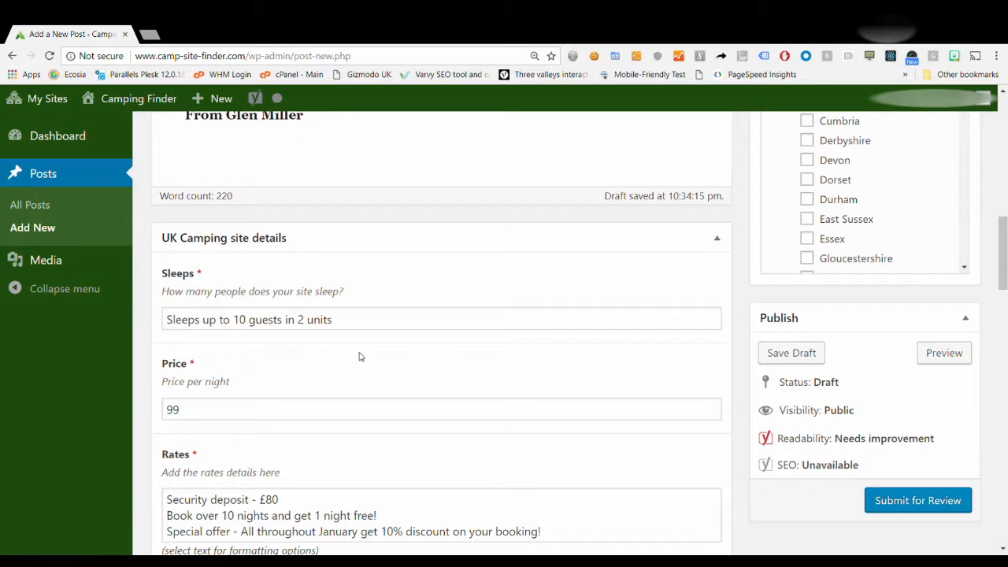
{"action": "left_click_drag", "start_coordinate": [202, 319], "coordinate": [376, 317]}
{"action": "left_click", "coordinate": [363, 326]}
{"action": "scroll", "coordinate": [322, 372], "scroll_direction": "down", "scroll_amount": 1}
{"action": "scroll", "coordinate": [323, 371], "scroll_direction": "down", "scroll_amount": 1}
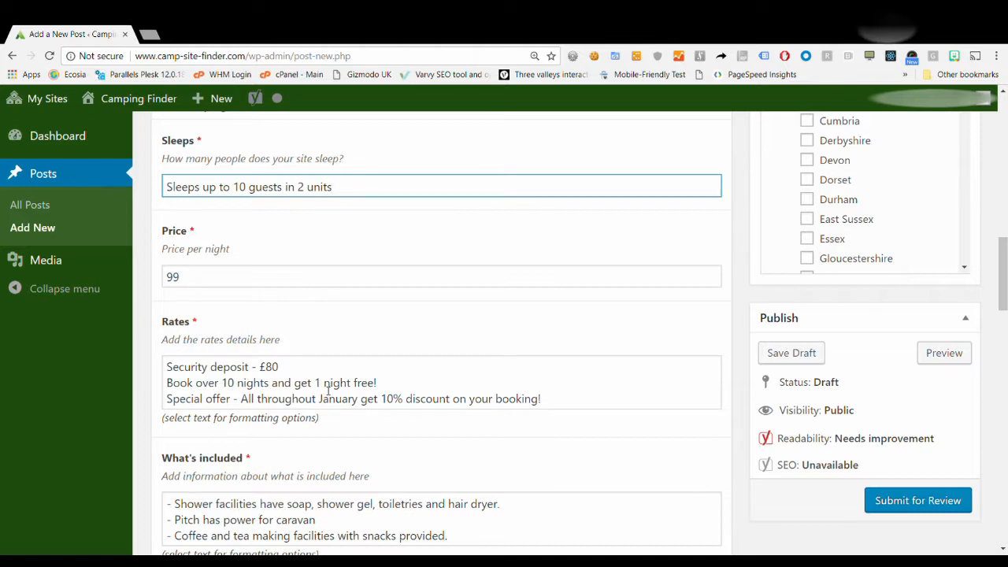
{"action": "scroll", "coordinate": [315, 354], "scroll_direction": "up", "scroll_amount": 6}
{"action": "scroll", "coordinate": [321, 353], "scroll_direction": "up", "scroll_amount": 4}
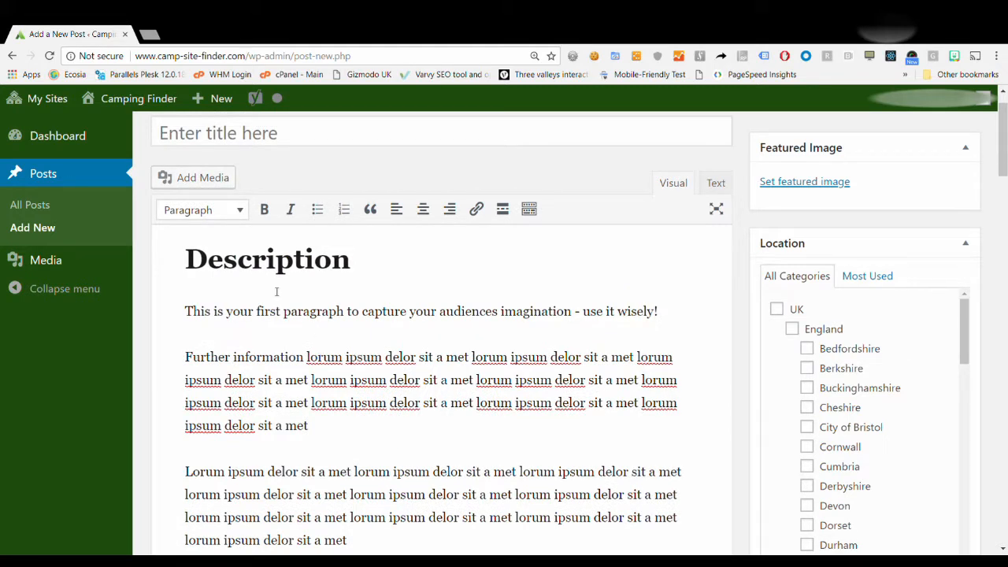
Select parts of the Description template text down to the quote and its attribution.
{"action": "left_click_drag", "start_coordinate": [229, 268], "coordinate": [349, 272]}
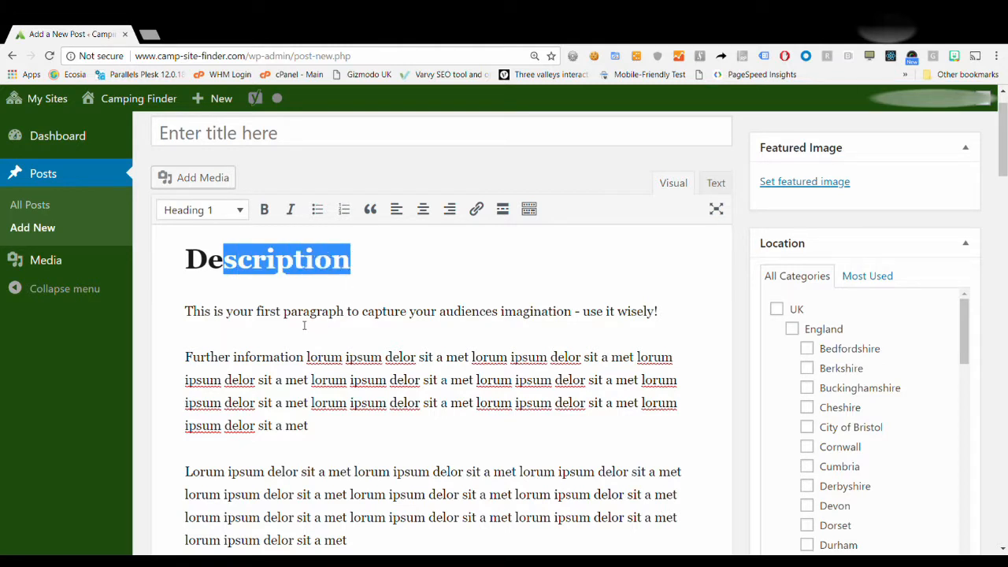
{"action": "left_click_drag", "start_coordinate": [304, 322], "coordinate": [396, 337]}
{"action": "scroll", "coordinate": [396, 337], "scroll_direction": "down", "scroll_amount": 3}
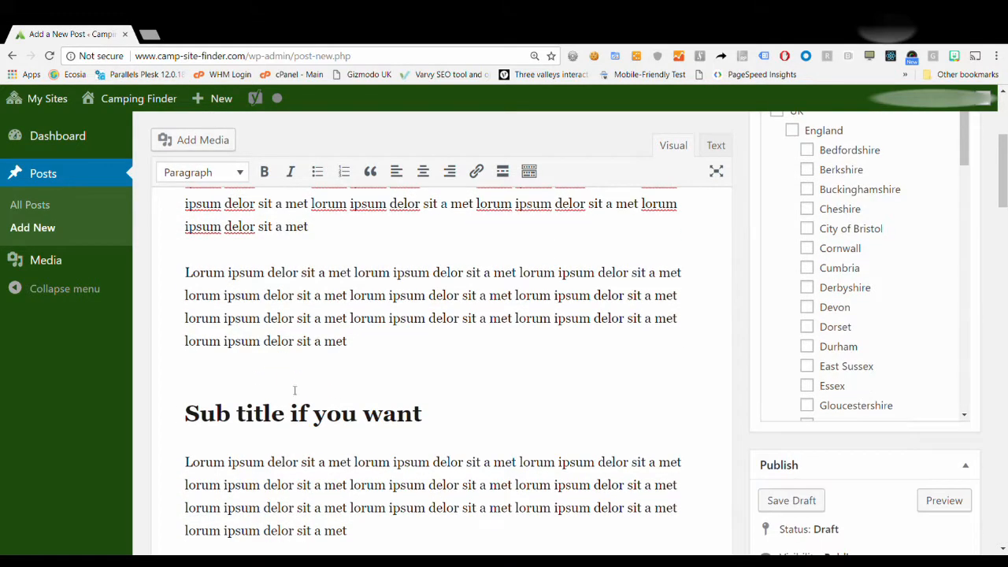
{"action": "left_click_drag", "start_coordinate": [256, 426], "coordinate": [362, 417]}
{"action": "scroll", "coordinate": [307, 387], "scroll_direction": "down", "scroll_amount": 2}
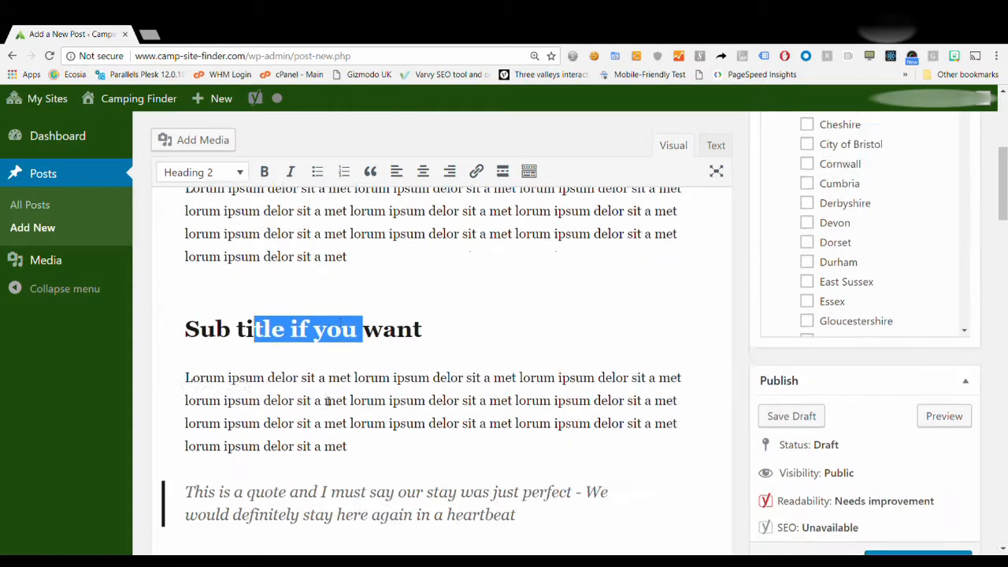
{"action": "scroll", "coordinate": [306, 387], "scroll_direction": "down", "scroll_amount": 1}
{"action": "left_click_drag", "start_coordinate": [209, 382], "coordinate": [471, 419]}
{"action": "left_click", "coordinate": [466, 399]}
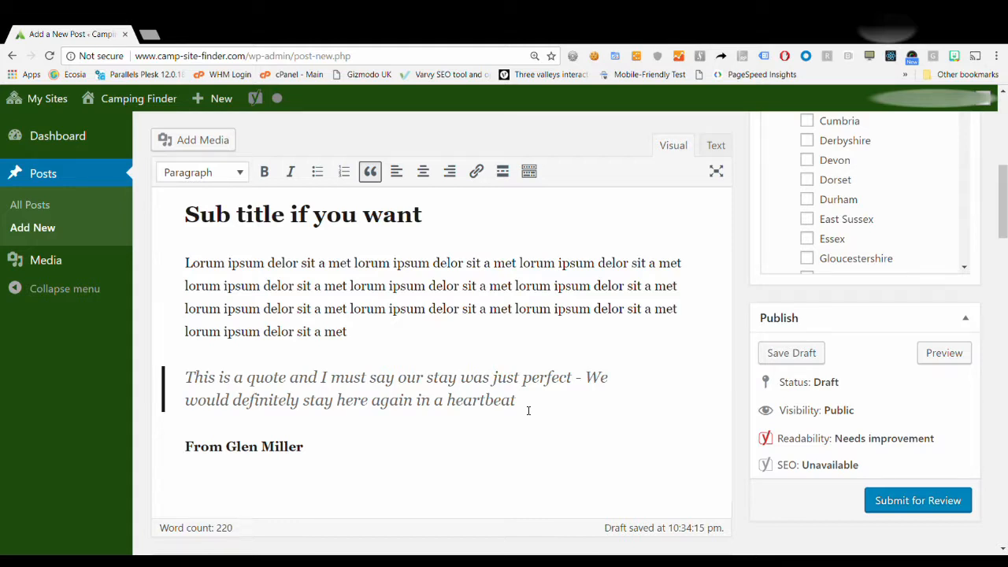
Select all of the post body content and delete it.
{"action": "left_click", "coordinate": [432, 437]}
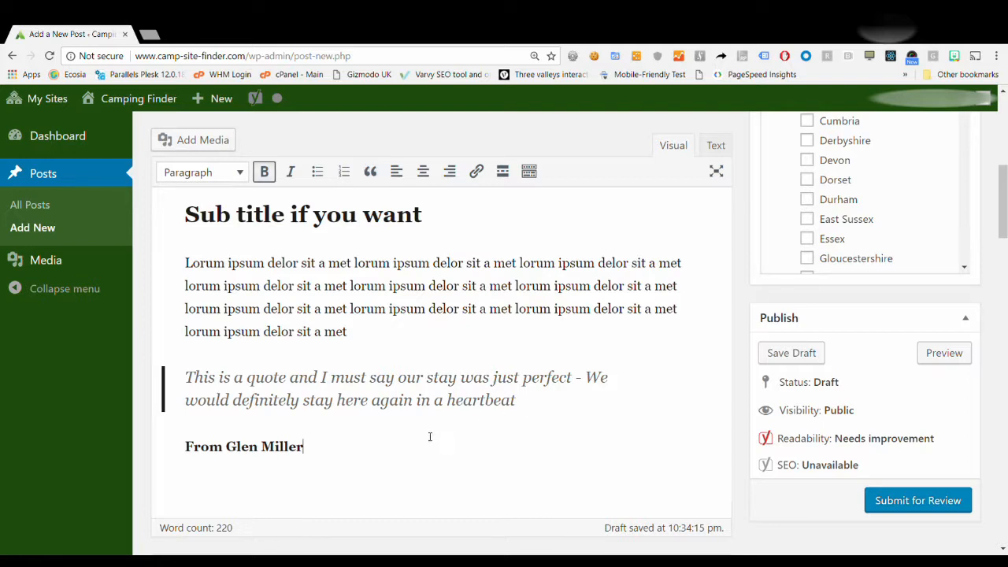
{"action": "key", "text": "ctrl+a"}
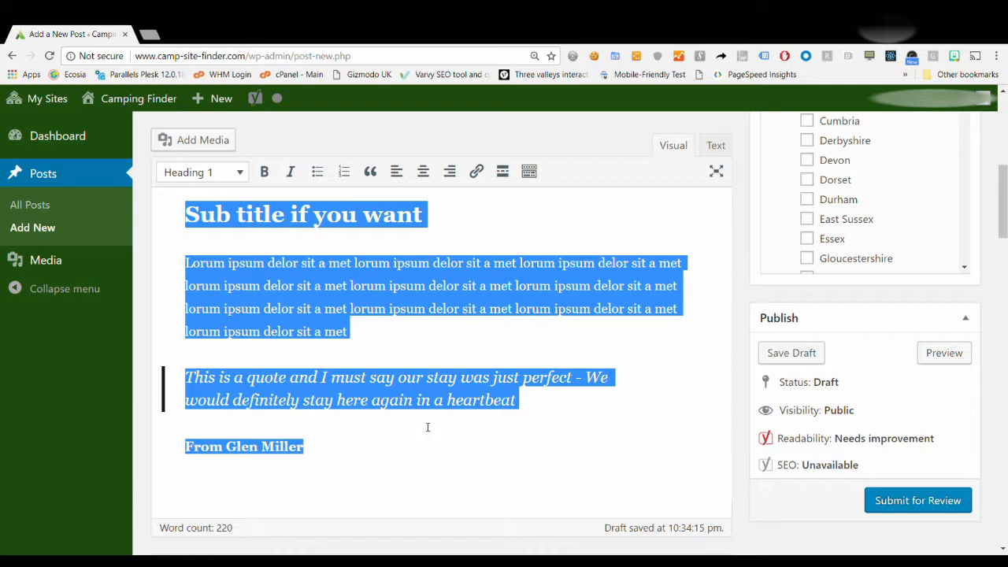
{"action": "key", "text": "BackSpace"}
{"action": "scroll", "coordinate": [427, 428], "scroll_direction": "up", "scroll_amount": 5}
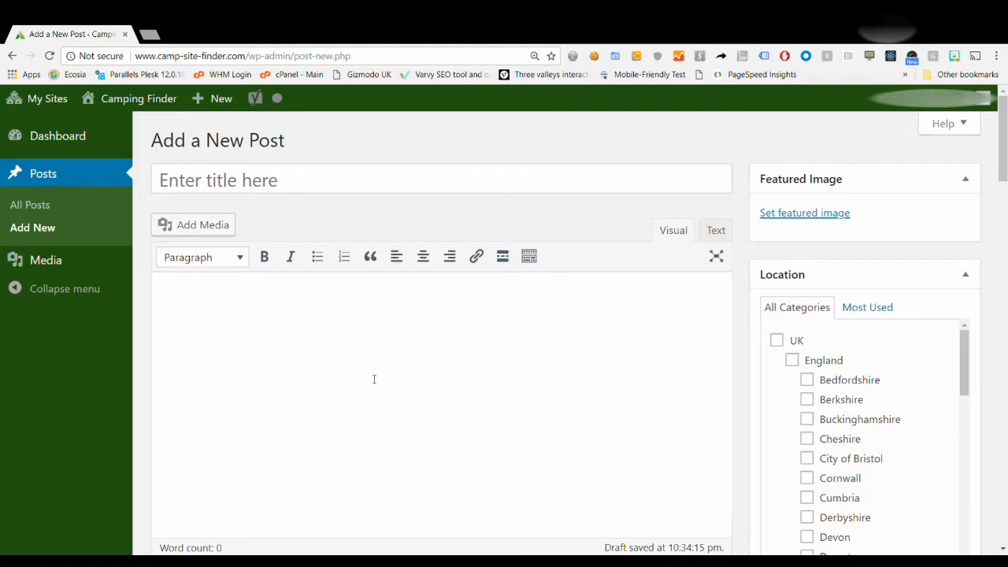
Undo the deletion to restore the Description template, then look over it.
{"action": "key", "text": "ctrl+z"}
{"action": "left_click", "coordinate": [423, 318]}
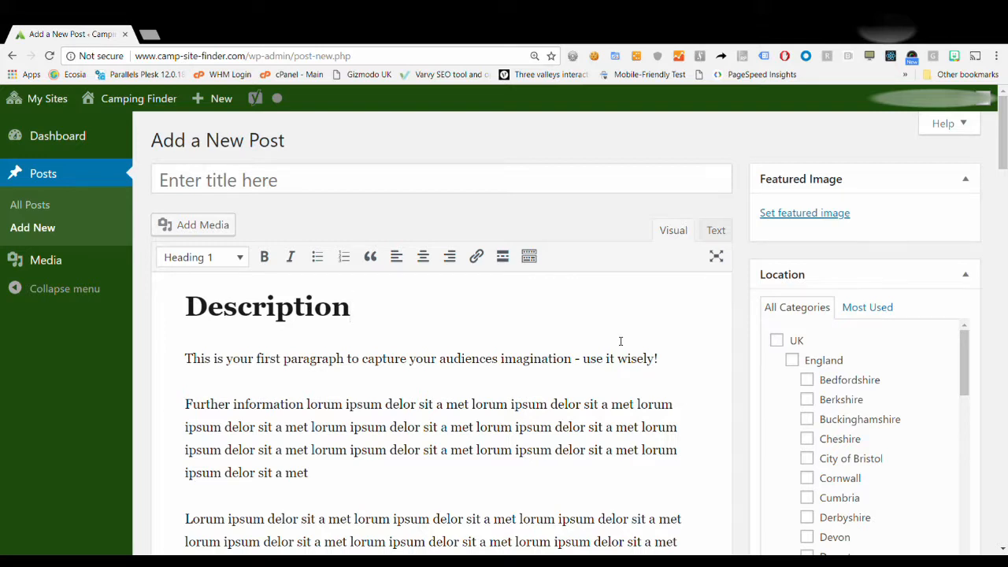
{"action": "scroll", "coordinate": [620, 341], "scroll_direction": "down", "scroll_amount": 1}
{"action": "scroll", "coordinate": [620, 341], "scroll_direction": "up", "scroll_amount": 1}
{"action": "scroll", "coordinate": [350, 345], "scroll_direction": "down", "scroll_amount": 1}
{"action": "scroll", "coordinate": [355, 347], "scroll_direction": "down", "scroll_amount": 1}
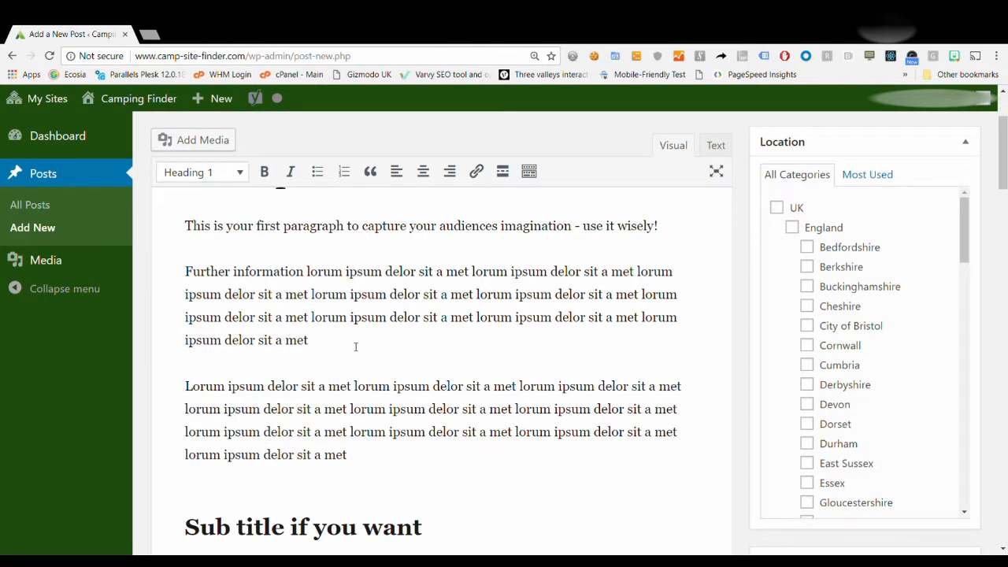
{"action": "scroll", "coordinate": [356, 348], "scroll_direction": "up", "scroll_amount": 2}
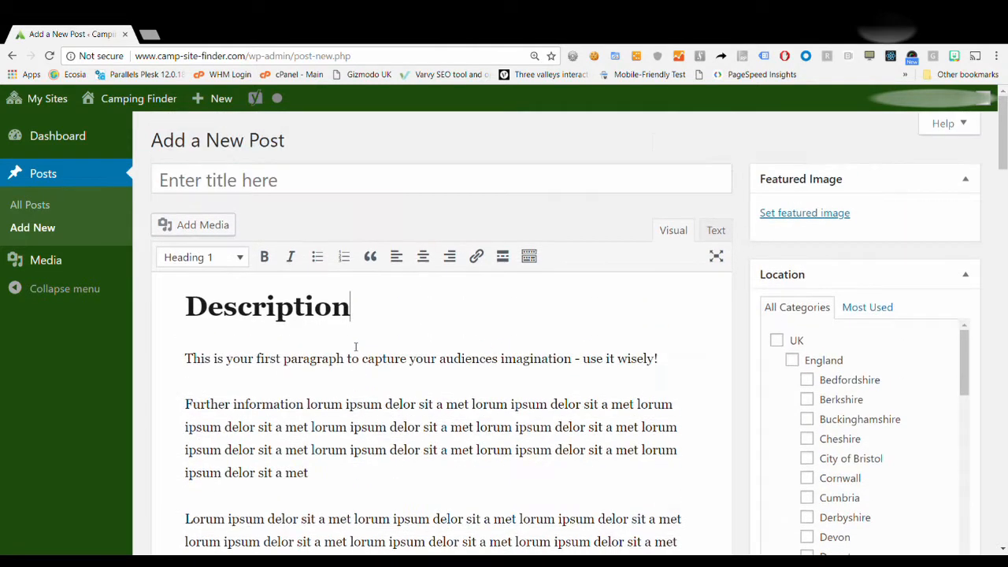
Enter 'My great campsite' as the post title.
{"action": "left_click", "coordinate": [248, 187]}
{"action": "type", "text": "My great campsite"}
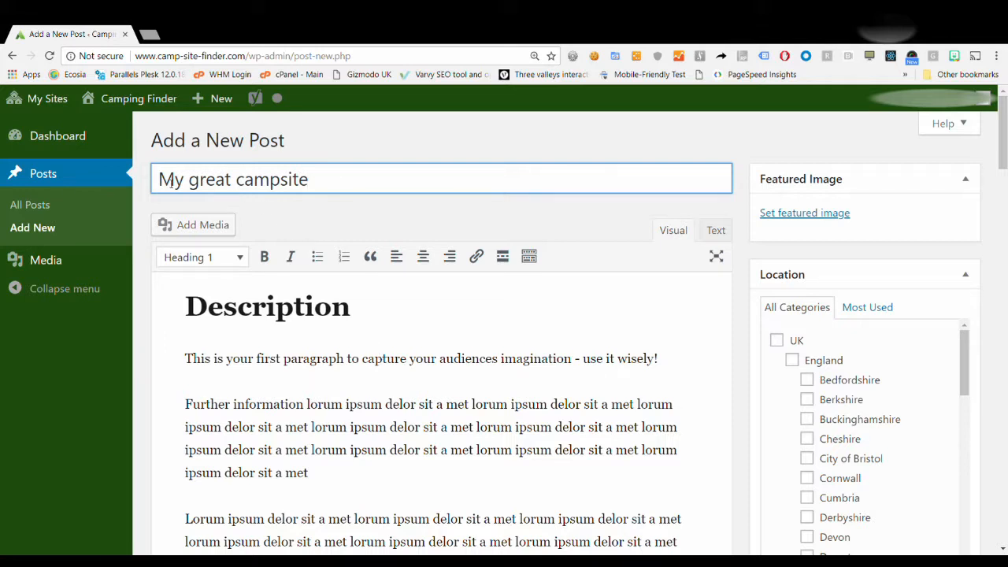
{"action": "left_click_drag", "start_coordinate": [159, 179], "coordinate": [340, 198]}
{"action": "left_click", "coordinate": [341, 186]}
{"action": "scroll", "coordinate": [461, 348], "scroll_direction": "down", "scroll_amount": 3}
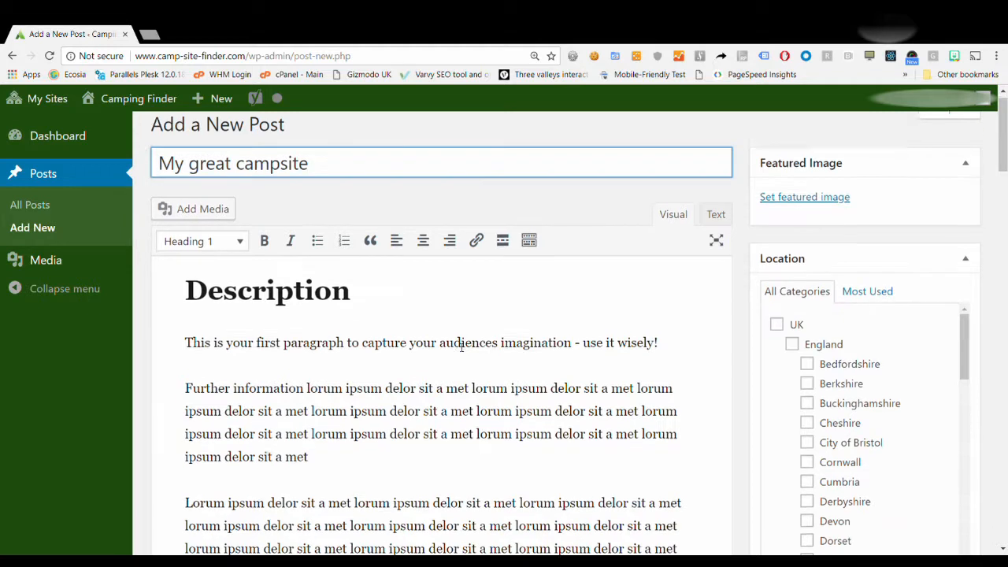
{"action": "scroll", "coordinate": [461, 347], "scroll_direction": "down", "scroll_amount": 4}
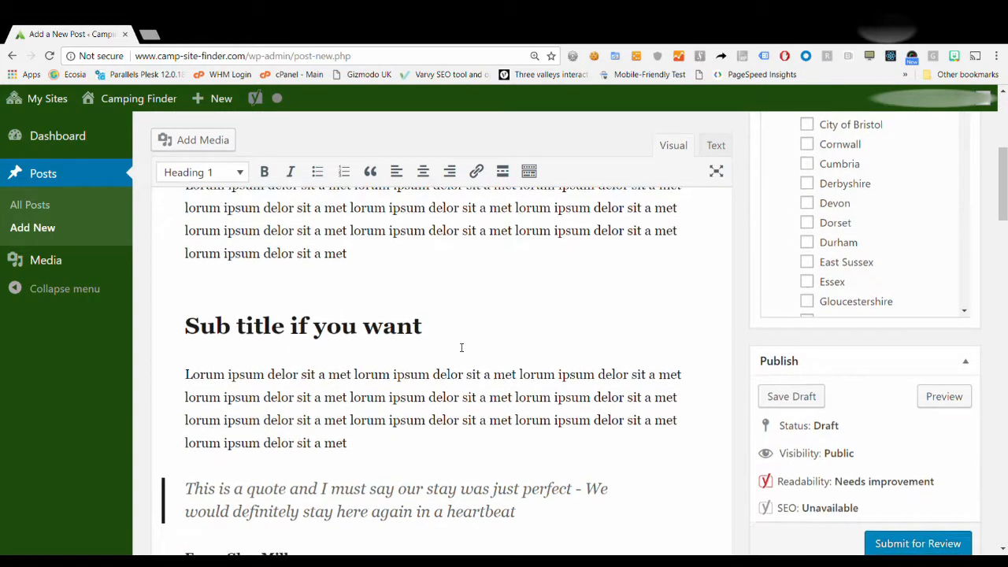
{"action": "scroll", "coordinate": [461, 348], "scroll_direction": "up", "scroll_amount": 8}
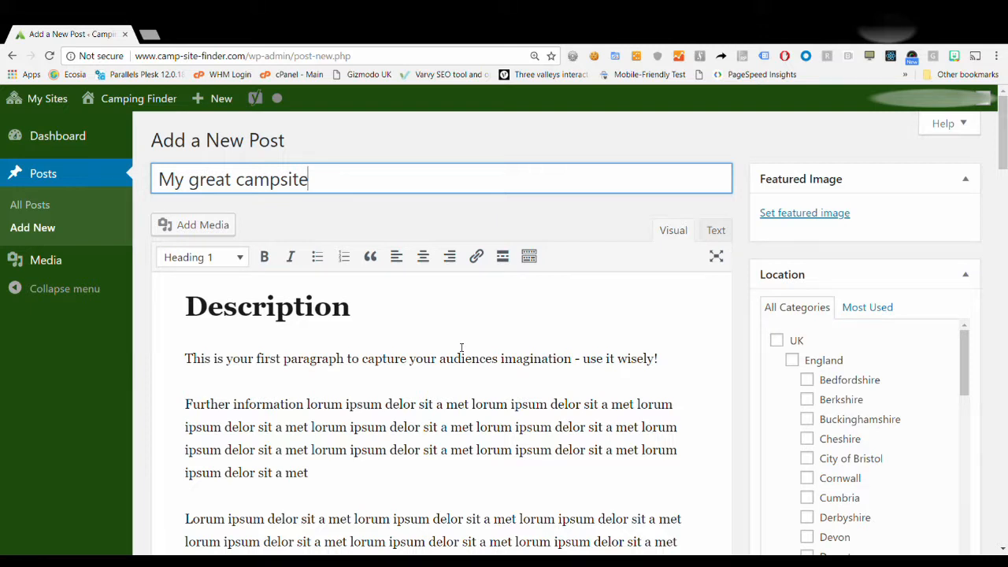
{"action": "scroll", "coordinate": [462, 347], "scroll_direction": "down", "scroll_amount": 5}
{"action": "scroll", "coordinate": [462, 348], "scroll_direction": "down", "scroll_amount": 6}
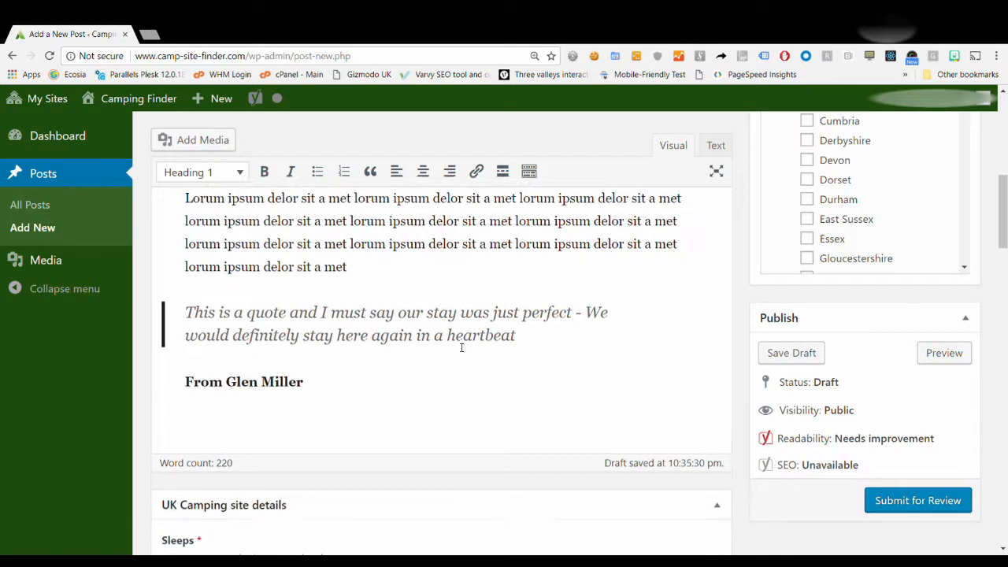
{"action": "scroll", "coordinate": [461, 347], "scroll_direction": "down", "scroll_amount": 1}
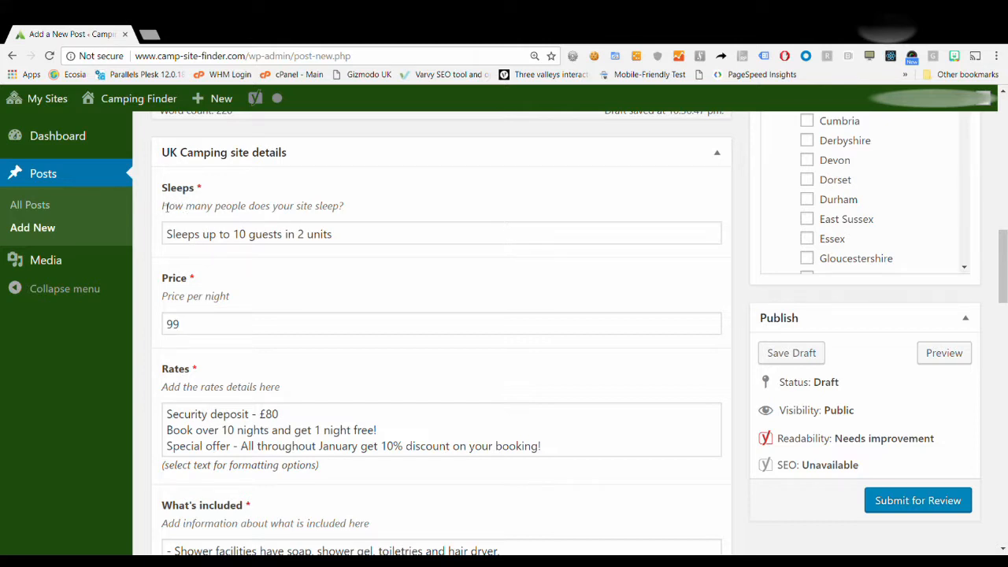
Change the Sleeps details from 10 guests in 2 units to 5 guests in 1 unit.
{"action": "left_click_drag", "start_coordinate": [160, 207], "coordinate": [240, 220]}
{"action": "left_click", "coordinate": [356, 207]}
{"action": "left_click", "coordinate": [254, 238]}
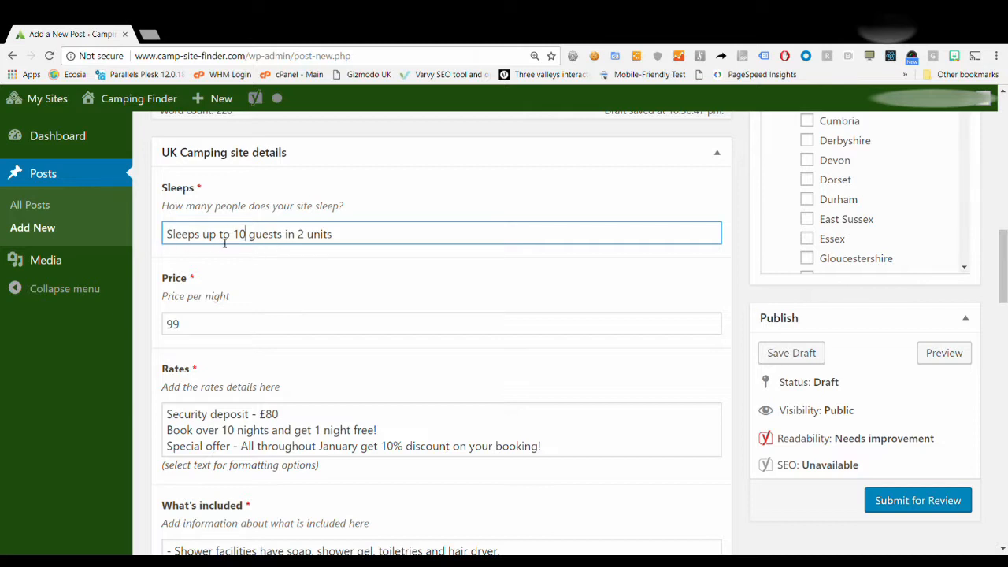
{"action": "key", "text": "BackSpace"}
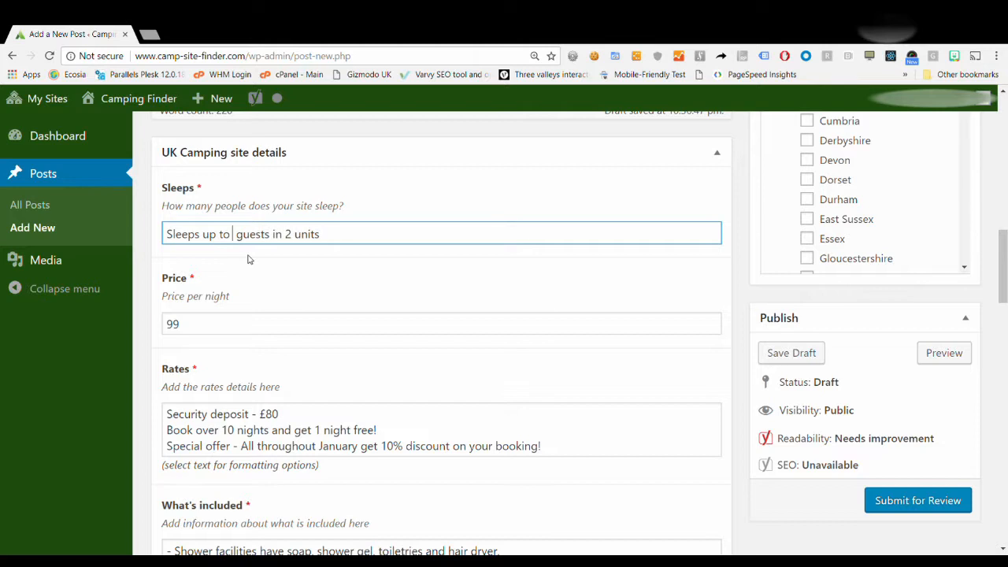
{"action": "type", "text": "5"}
{"action": "key", "text": "Right"}
{"action": "key", "text": "Right"}
{"action": "key", "text": "Right"}
{"action": "key", "text": "Right"}
{"action": "key", "text": "Right"}
{"action": "key", "text": "Right"}
{"action": "key", "text": "Right"}
{"action": "key", "text": "Right"}
{"action": "key", "text": "Right"}
{"action": "key", "text": "BackSpace"}
{"action": "type", "text": "1"}
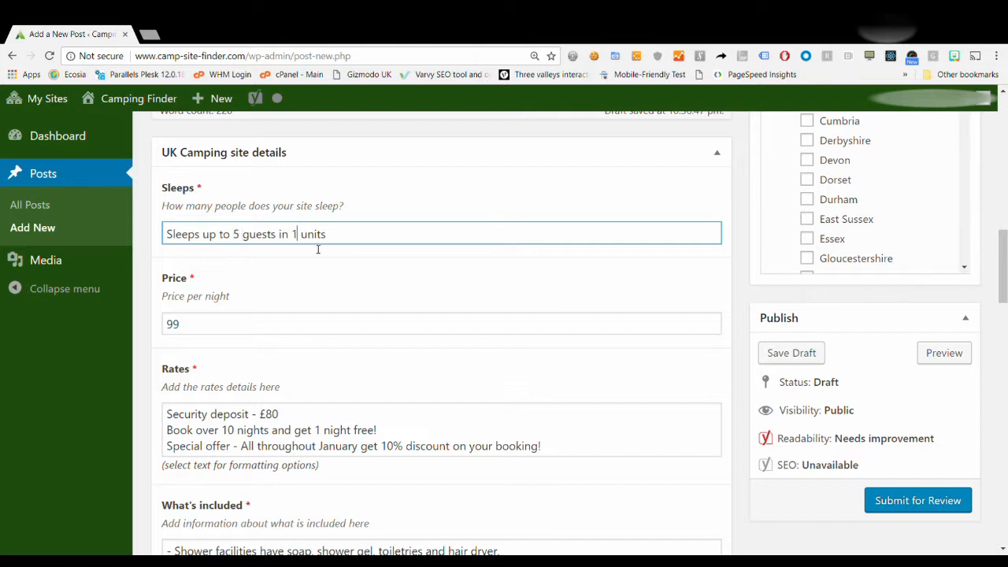
Change the nightly price from 99 to 75.
{"action": "left_click", "coordinate": [263, 327]}
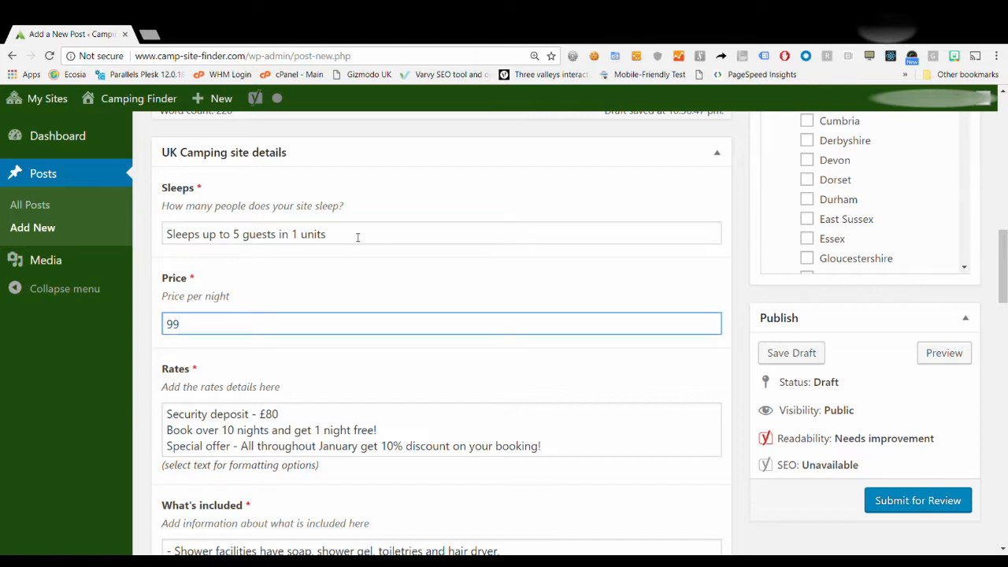
{"action": "key", "text": "BackSpace"}
{"action": "key", "text": "BackSpace"}
{"action": "type", "text": "75"}
{"action": "scroll", "coordinate": [221, 329], "scroll_direction": "down", "scroll_amount": 1}
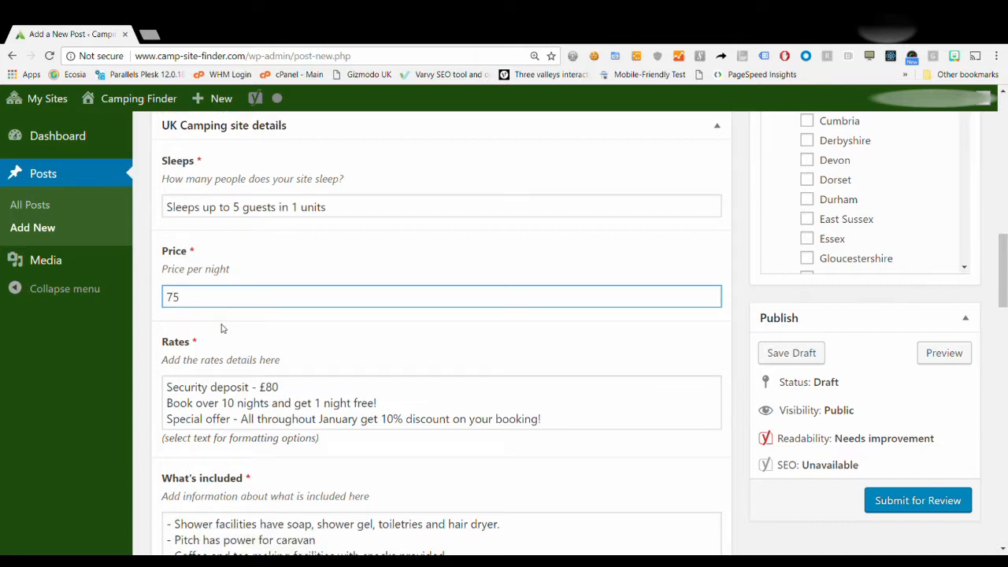
Delete the security deposit line from Rates and make the 'Book over 10 nights' line bold.
{"action": "scroll", "coordinate": [221, 329], "scroll_direction": "down", "scroll_amount": 1}
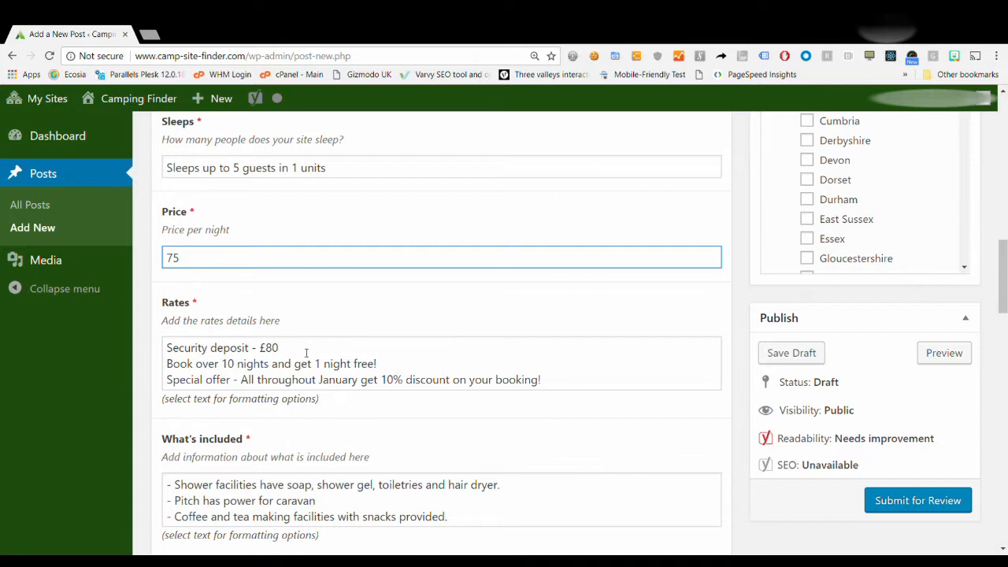
{"action": "left_click_drag", "start_coordinate": [309, 347], "coordinate": [170, 359]}
{"action": "key", "text": "BackSpace"}
{"action": "left_click", "coordinate": [170, 361]}
{"action": "key", "text": "BackSpace"}
{"action": "left_click_drag", "start_coordinate": [378, 348], "coordinate": [176, 356]}
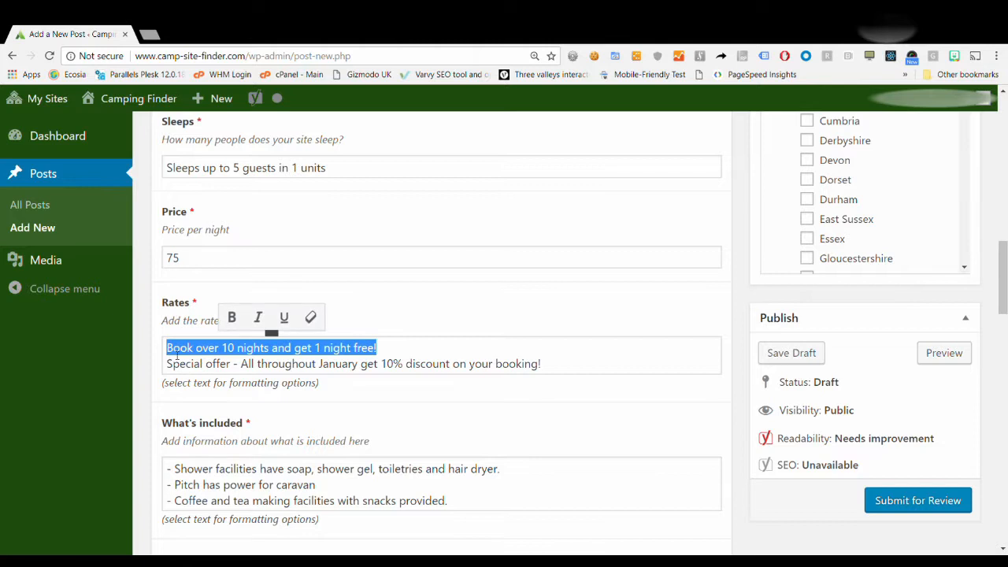
{"action": "left_click", "coordinate": [233, 318]}
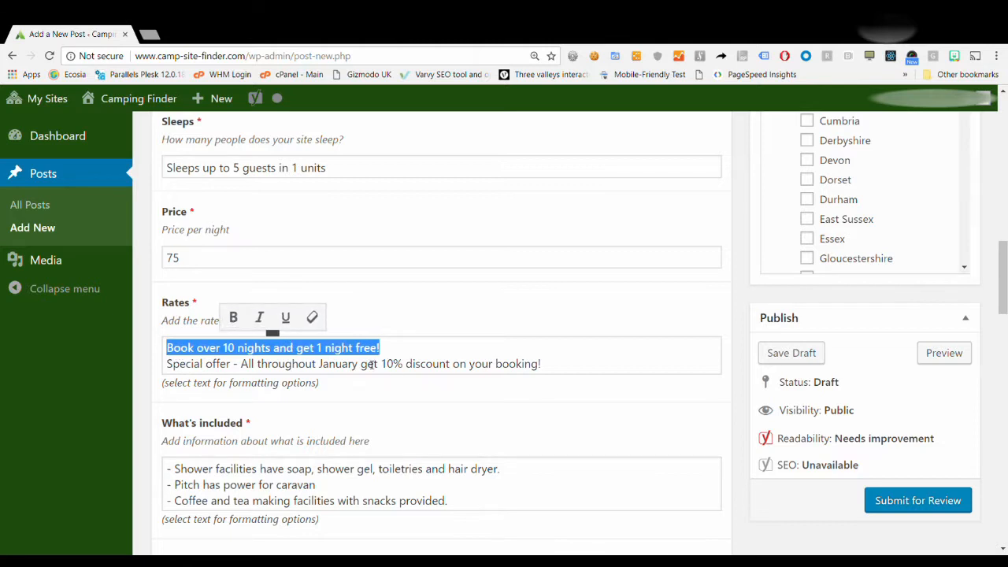
{"action": "left_click", "coordinate": [370, 364]}
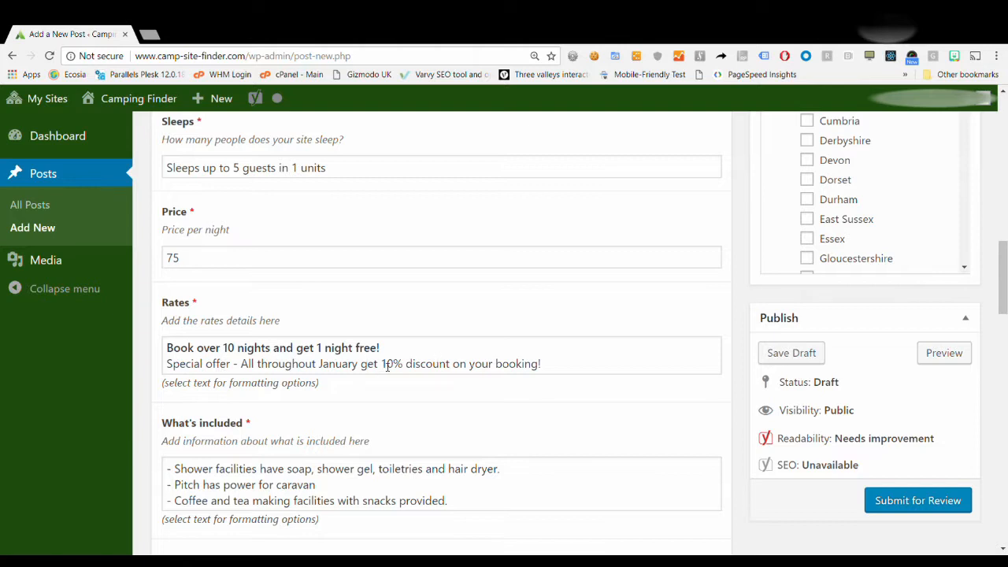
Change the January discount figure from 10% to 20% and make it bold.
{"action": "left_click_drag", "start_coordinate": [382, 364], "coordinate": [404, 367]}
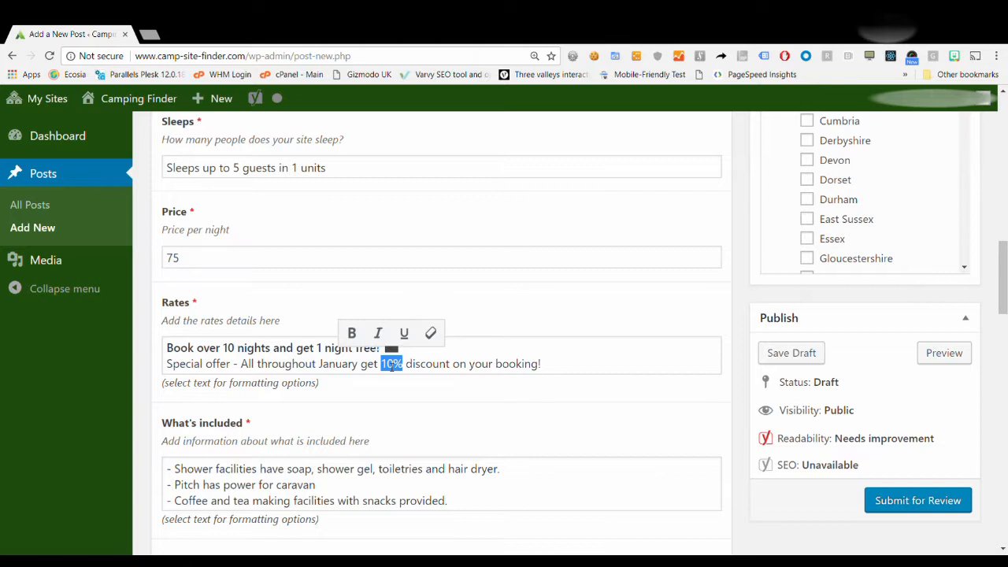
{"action": "left_click", "coordinate": [388, 374]}
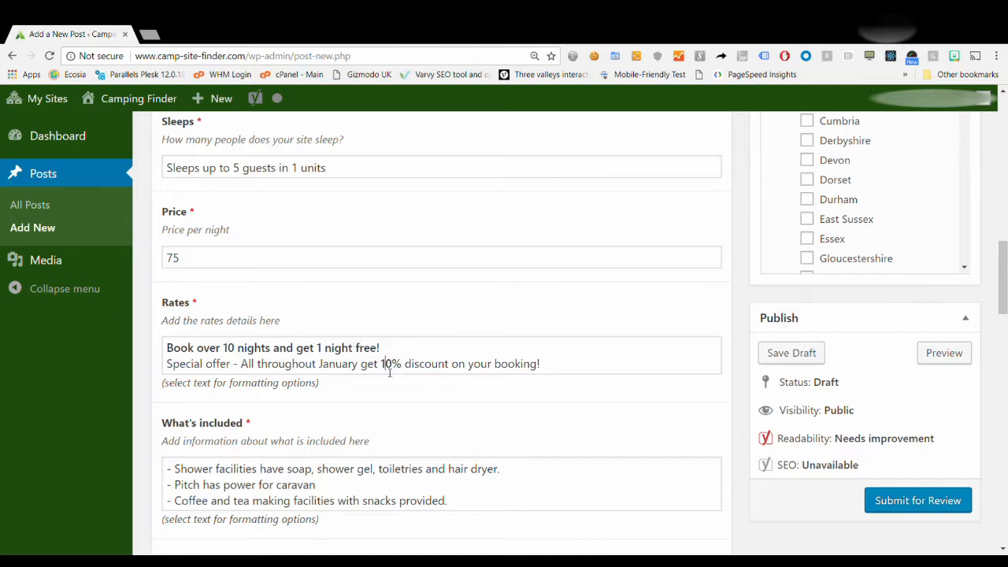
{"action": "key", "text": "BackSpace"}
{"action": "type", "text": "2"}
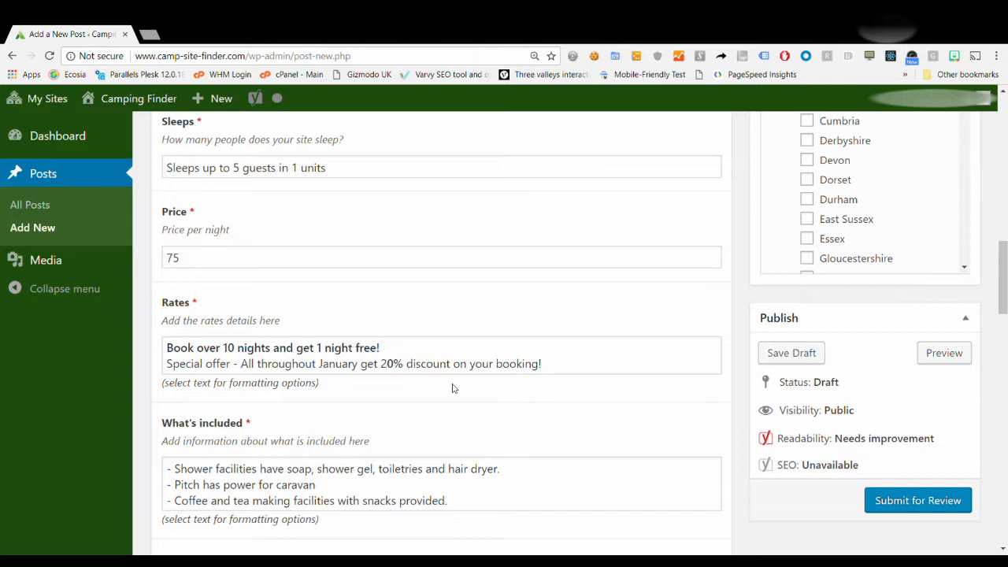
{"action": "mouse_move", "coordinate": [382, 364]}
{"action": "left_mouse_down"}
{"action": "mouse_move", "coordinate": [397, 365]}
{"action": "mouse_move", "coordinate": [387, 364]}
{"action": "left_mouse_up"}
{"action": "left_click", "coordinate": [344, 332]}
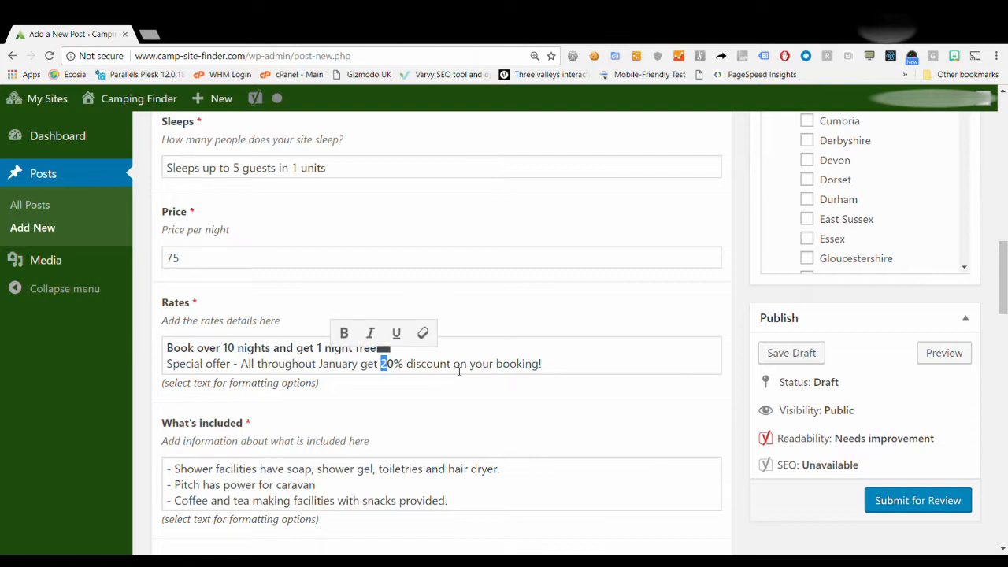
{"action": "left_click", "coordinate": [454, 364]}
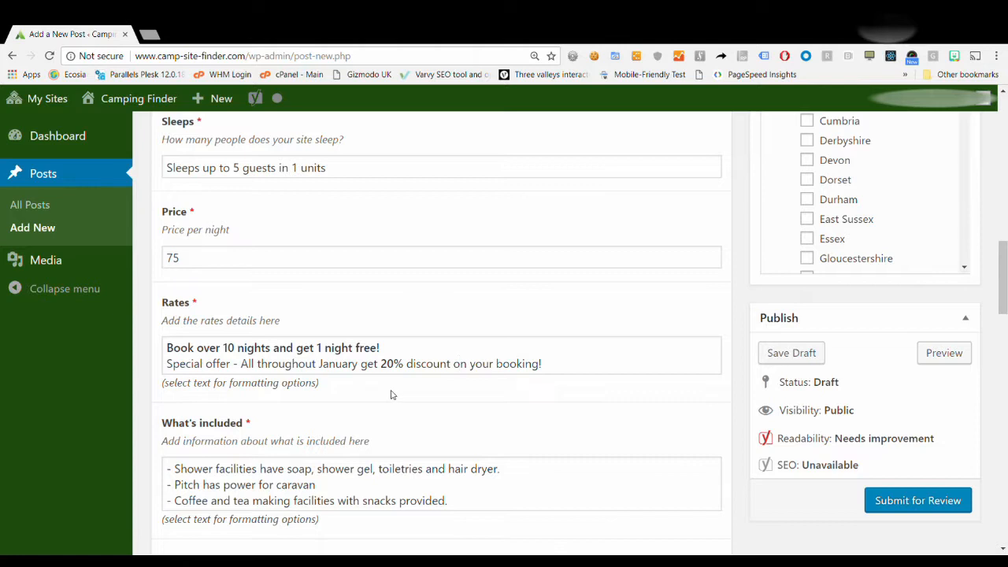
{"action": "scroll", "coordinate": [392, 394], "scroll_direction": "down", "scroll_amount": 1}
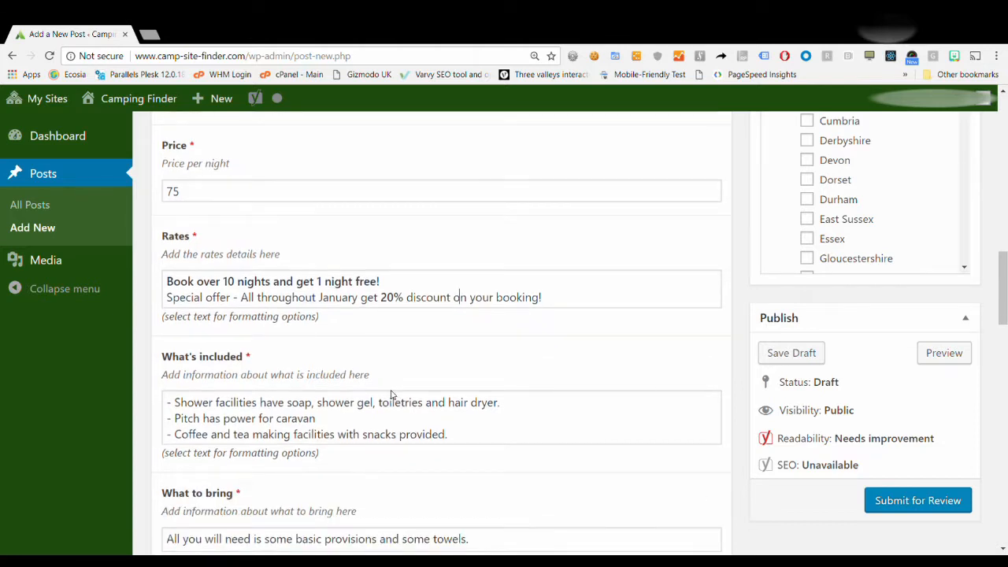
Delete 'and hair dryer' from the shower facilities line under What's included.
{"action": "scroll", "coordinate": [392, 395], "scroll_direction": "down", "scroll_amount": 1}
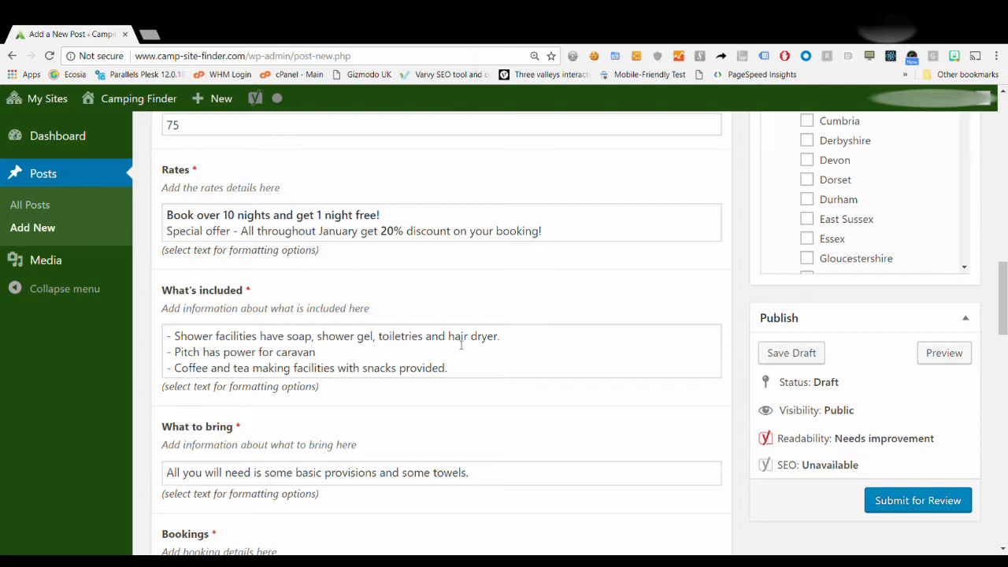
{"action": "left_click", "coordinate": [497, 337]}
{"action": "key", "text": "BackSpace"}
{"action": "key", "text": "BackSpace"}
{"action": "key", "text": "BackSpace"}
{"action": "key", "text": "BackSpace"}
{"action": "key", "text": "BackSpace"}
{"action": "key", "text": "BackSpace"}
{"action": "key", "text": "BackSpace"}
{"action": "key", "text": "BackSpace"}
{"action": "key", "text": "BackSpace"}
{"action": "key", "text": "BackSpace"}
{"action": "key", "text": "BackSpace"}
{"action": "key", "text": "BackSpace"}
{"action": "key", "text": "BackSpace"}
{"action": "key", "text": "BackSpace"}
{"action": "key", "text": "BackSpace"}
{"action": "scroll", "coordinate": [357, 394], "scroll_direction": "down", "scroll_amount": 1}
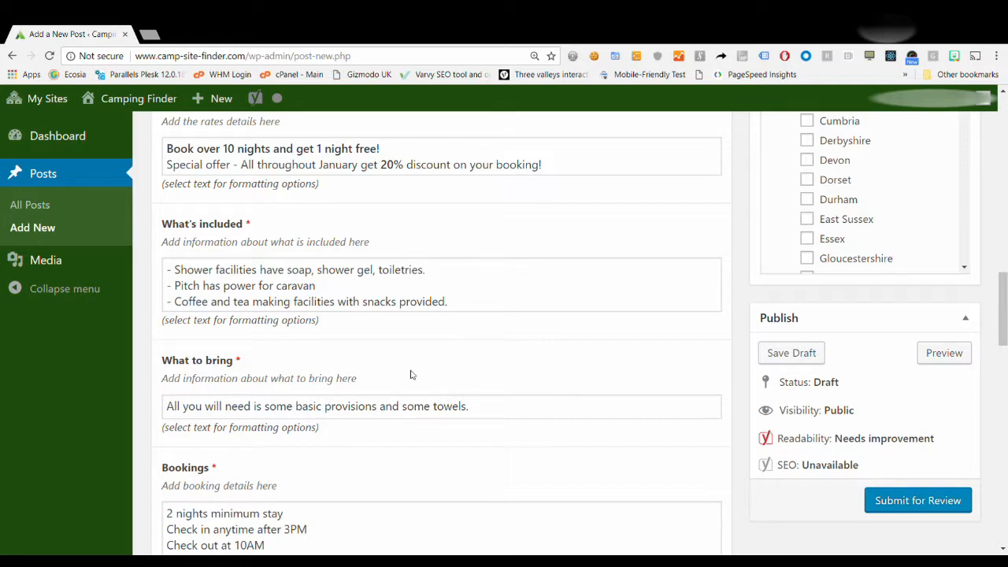
{"action": "scroll", "coordinate": [411, 375], "scroll_direction": "down", "scroll_amount": 3}
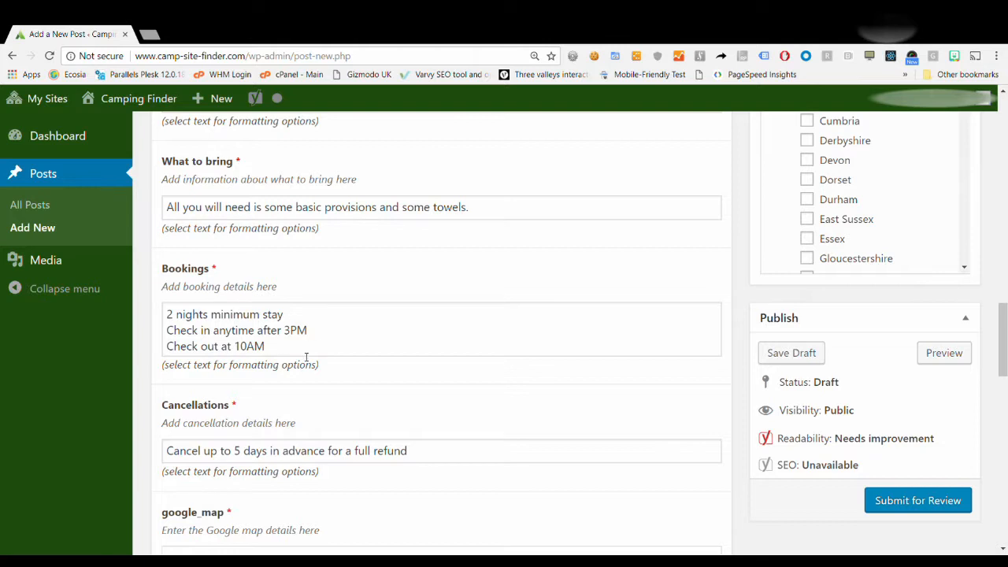
{"action": "scroll", "coordinate": [307, 357], "scroll_direction": "down", "scroll_amount": 1}
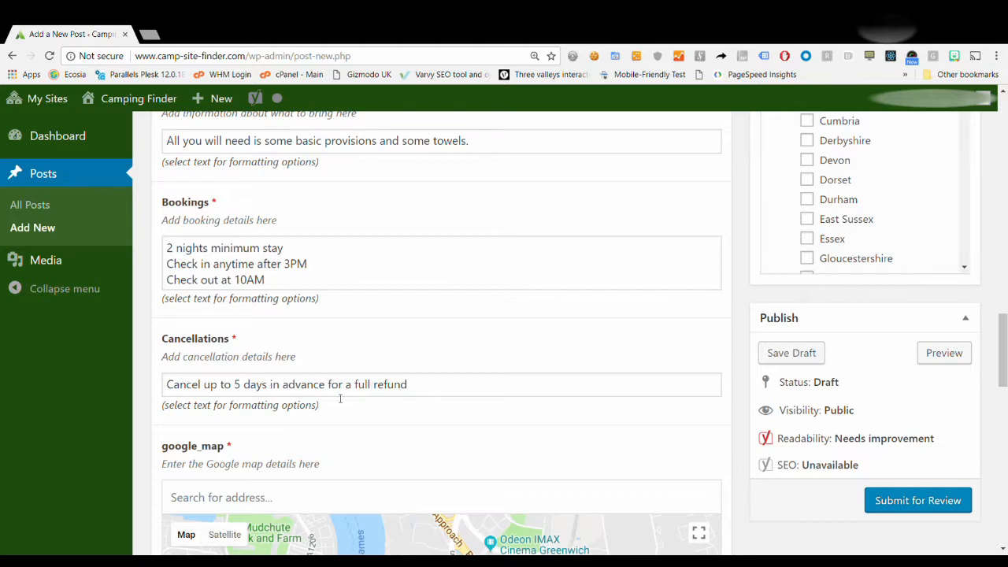
{"action": "scroll", "coordinate": [295, 401], "scroll_direction": "down", "scroll_amount": 4}
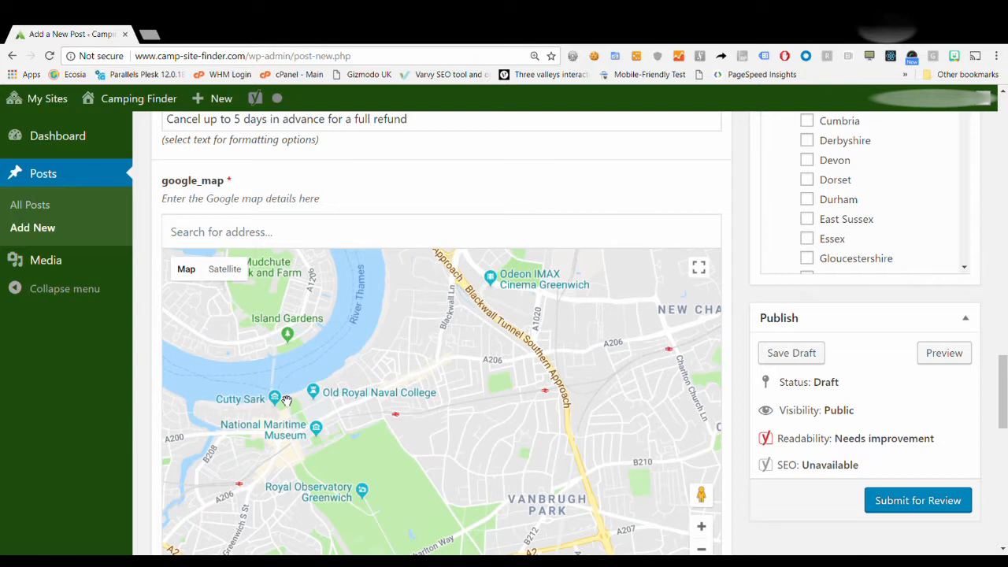
Search the map for 'devon, engl' and choose Devon, England, UK.
{"action": "scroll", "coordinate": [286, 400], "scroll_direction": "down", "scroll_amount": 1}
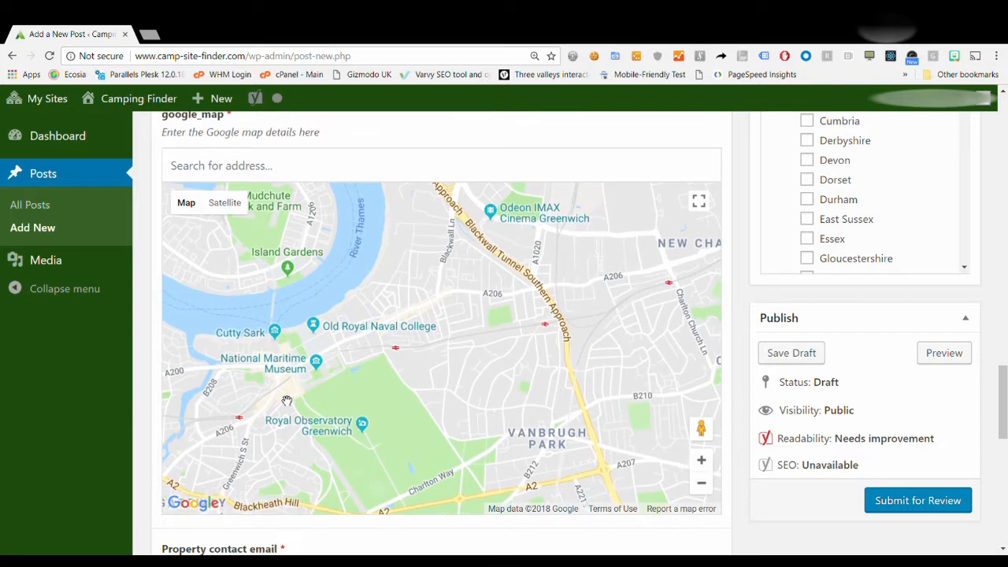
{"action": "scroll", "coordinate": [285, 394], "scroll_direction": "up", "scroll_amount": 1}
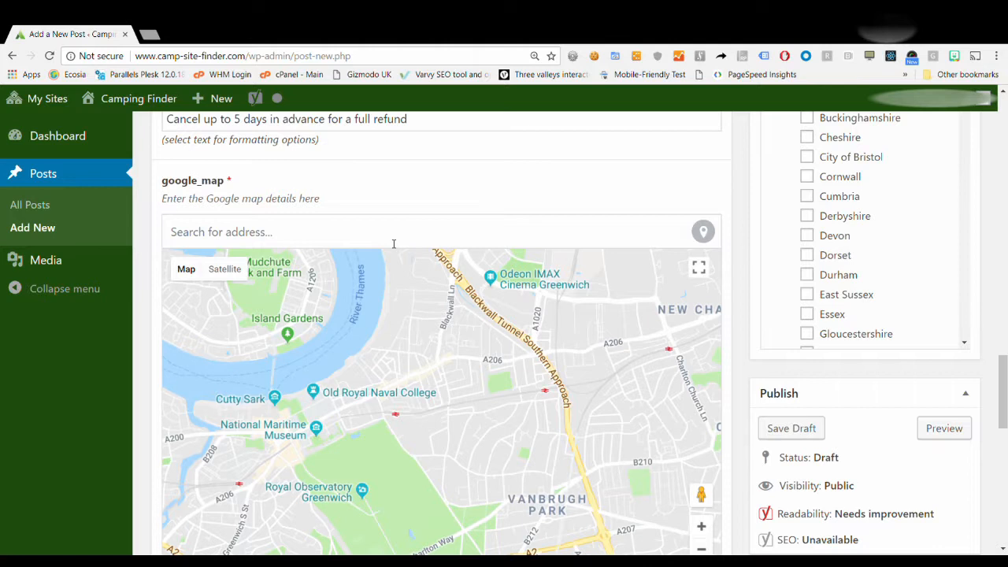
{"action": "type", "text": "devon"}
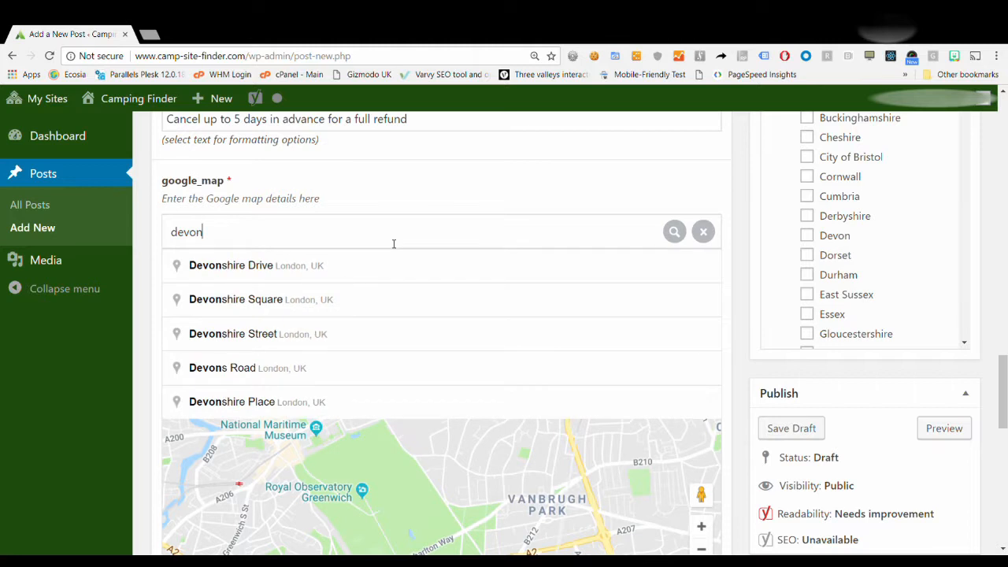
{"action": "key", "text": "Return"}
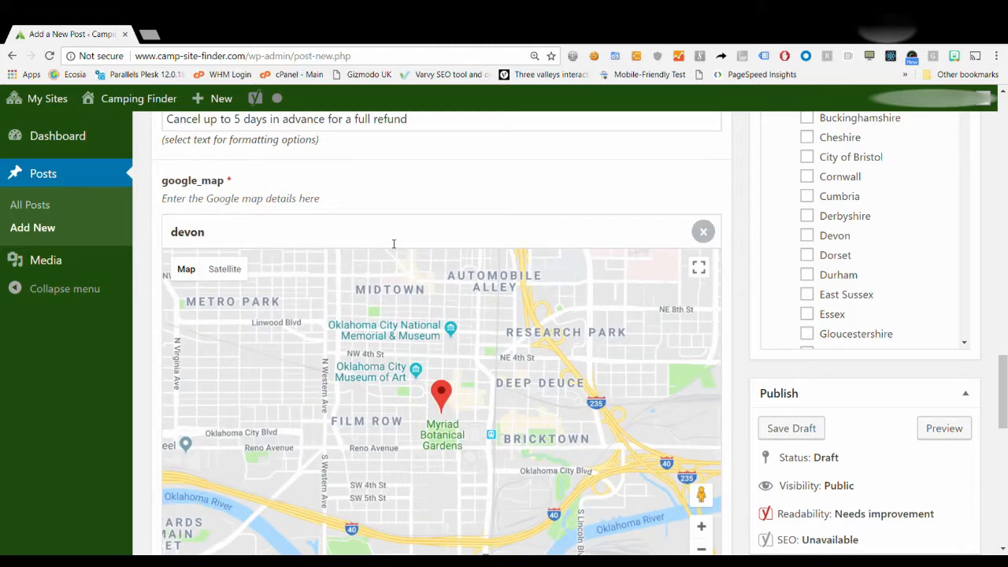
{"action": "left_click", "coordinate": [394, 244]}
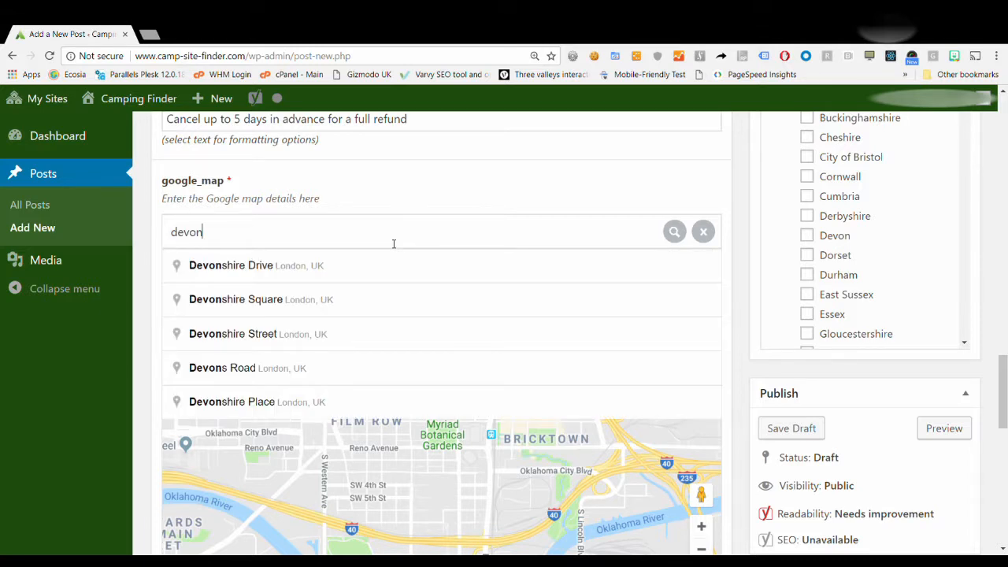
{"action": "type", "text": ","}
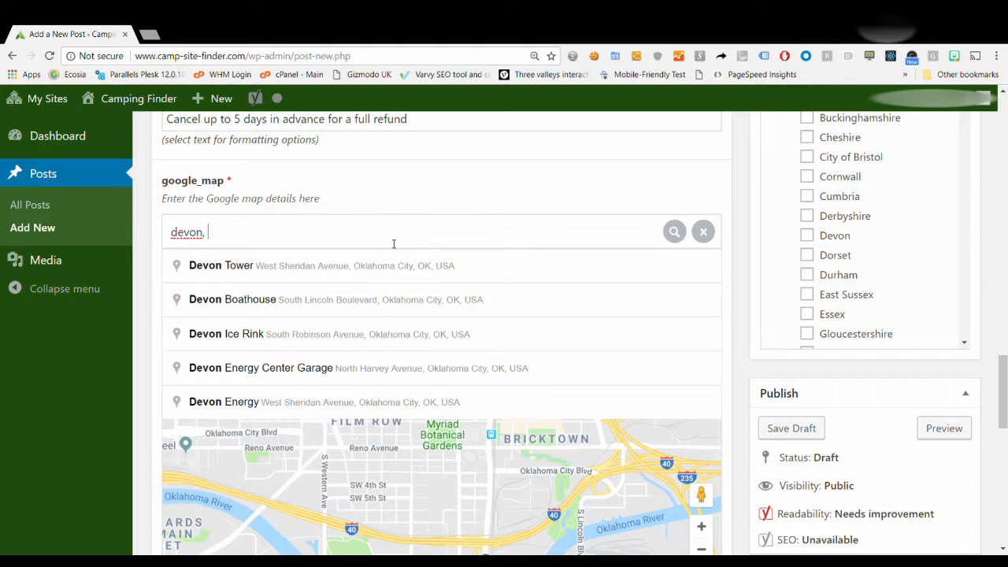
{"action": "type", "text": " engl"}
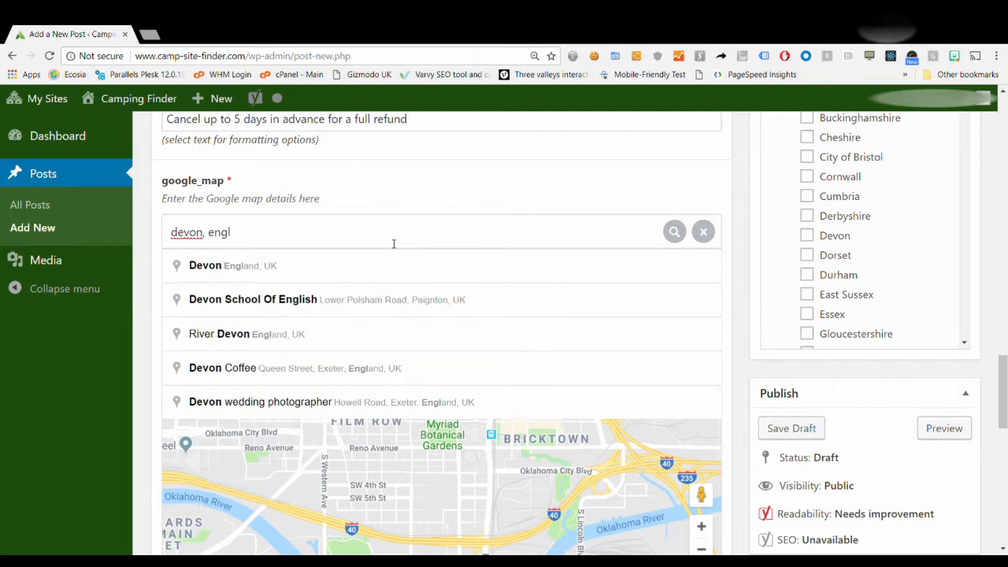
{"action": "left_click", "coordinate": [363, 272]}
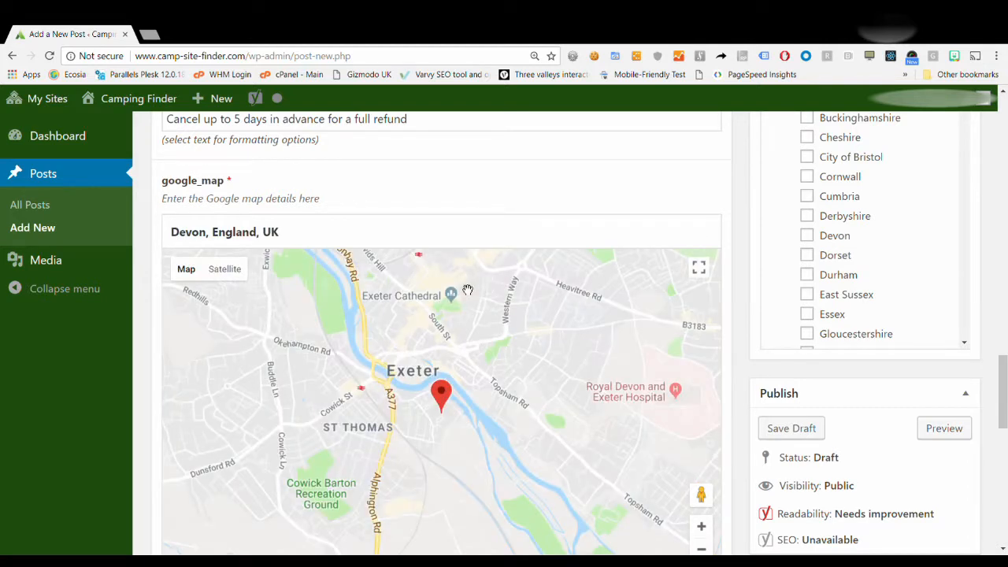
Zoom into Exeter and drop the pin on the River Exe park at Haven Banks, Water Ln, EX2 8BY.
{"action": "scroll", "coordinate": [419, 489], "scroll_direction": "down", "scroll_amount": 1}
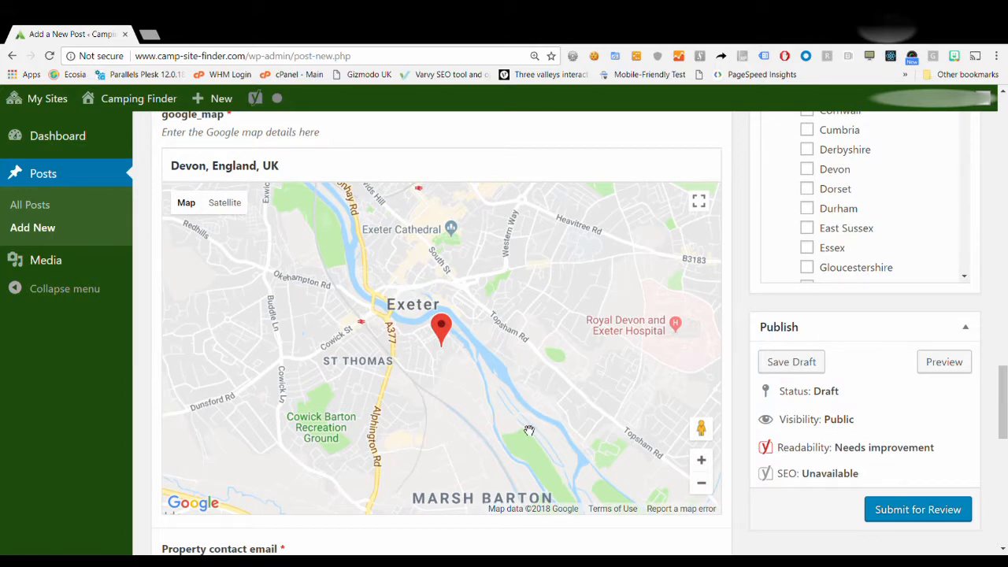
{"action": "left_click", "coordinate": [700, 487]}
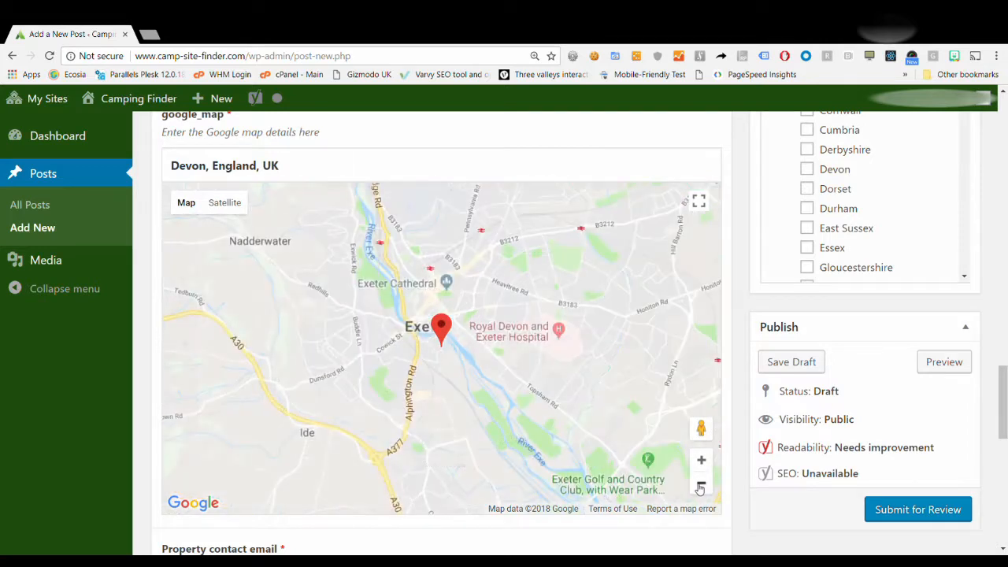
{"action": "left_click", "coordinate": [700, 488]}
{"action": "left_click", "coordinate": [700, 488]}
{"action": "left_click", "coordinate": [700, 488]}
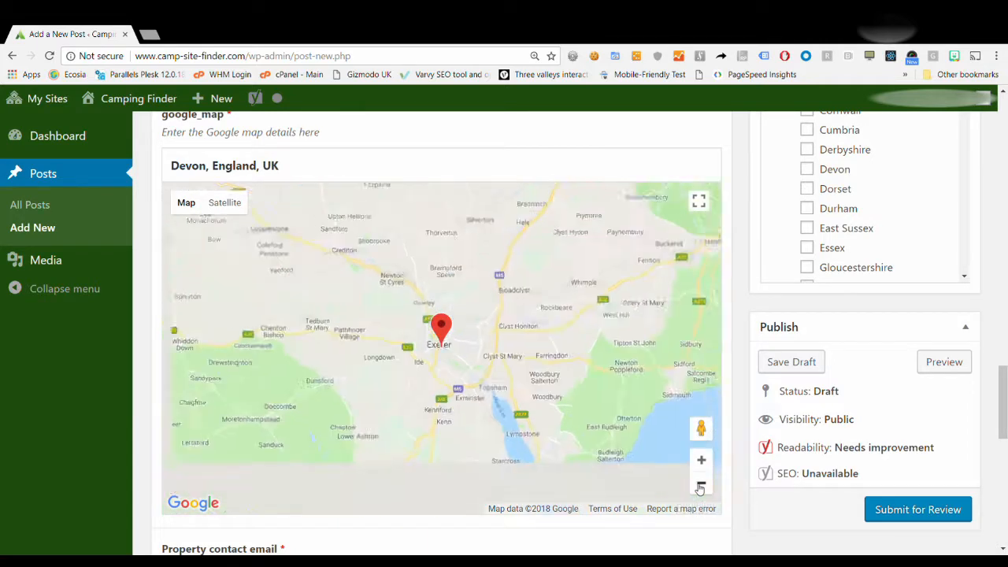
{"action": "left_click", "coordinate": [701, 488]}
{"action": "left_click", "coordinate": [700, 487]}
{"action": "left_click", "coordinate": [700, 487]}
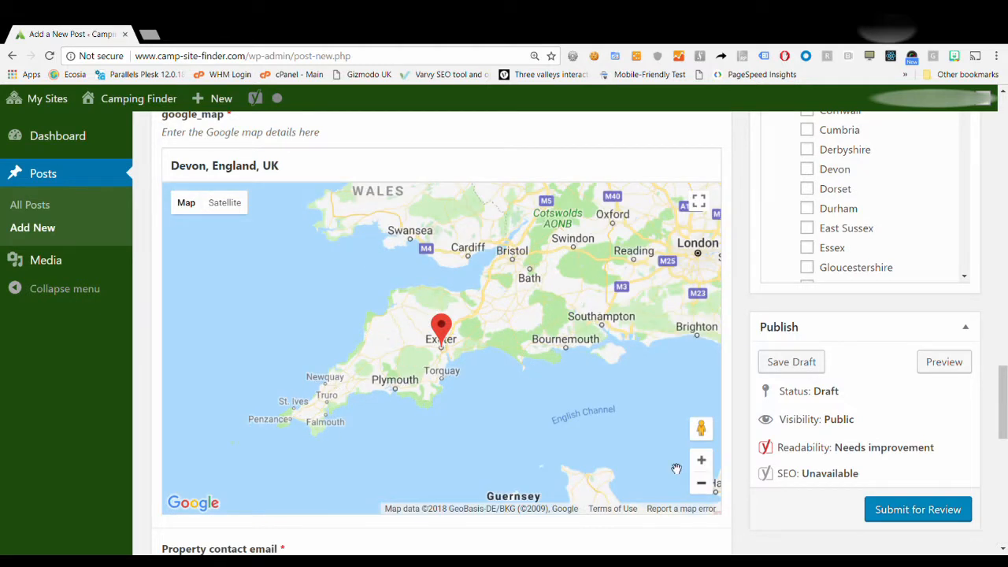
{"action": "mouse_move", "coordinate": [601, 325]}
{"action": "left_mouse_down"}
{"action": "mouse_move", "coordinate": [570, 454]}
{"action": "mouse_move", "coordinate": [614, 393]}
{"action": "mouse_move", "coordinate": [628, 308]}
{"action": "mouse_move", "coordinate": [615, 324]}
{"action": "left_mouse_up"}
{"action": "left_click", "coordinate": [701, 462]}
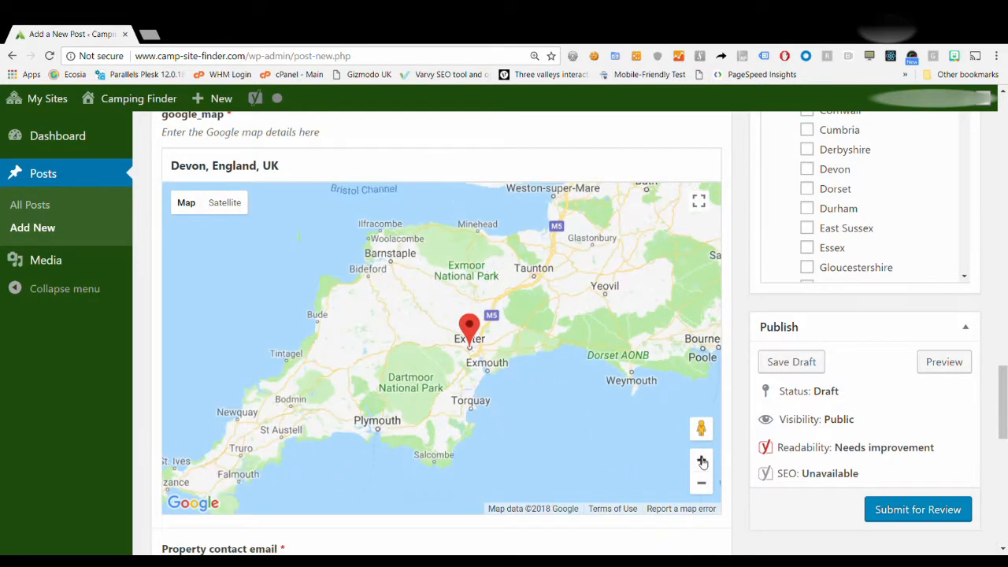
{"action": "left_click", "coordinate": [702, 462]}
{"action": "left_click", "coordinate": [701, 462]}
{"action": "left_click", "coordinate": [701, 462]}
{"action": "left_click_drag", "start_coordinate": [597, 427], "coordinate": [407, 407]}
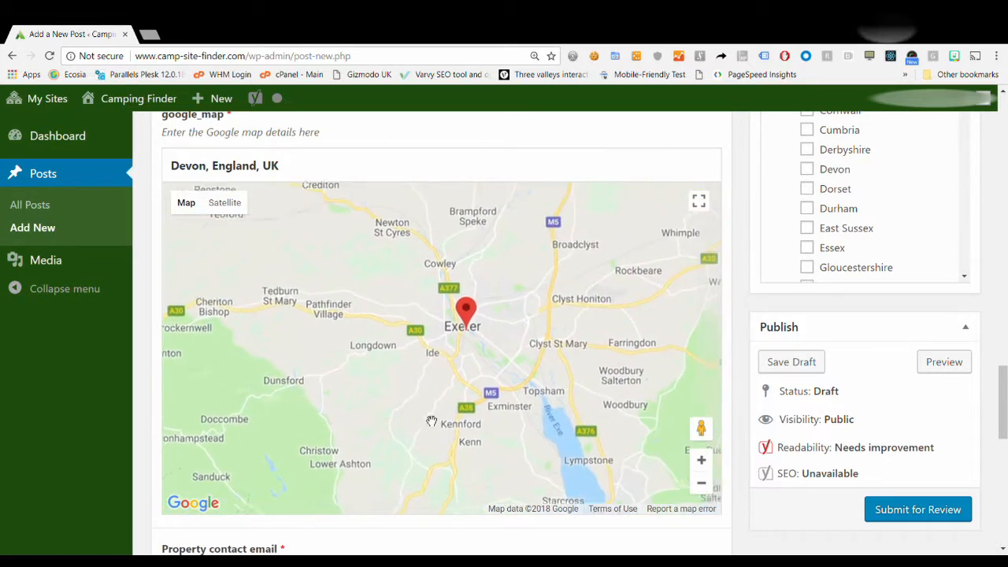
{"action": "left_click", "coordinate": [701, 460]}
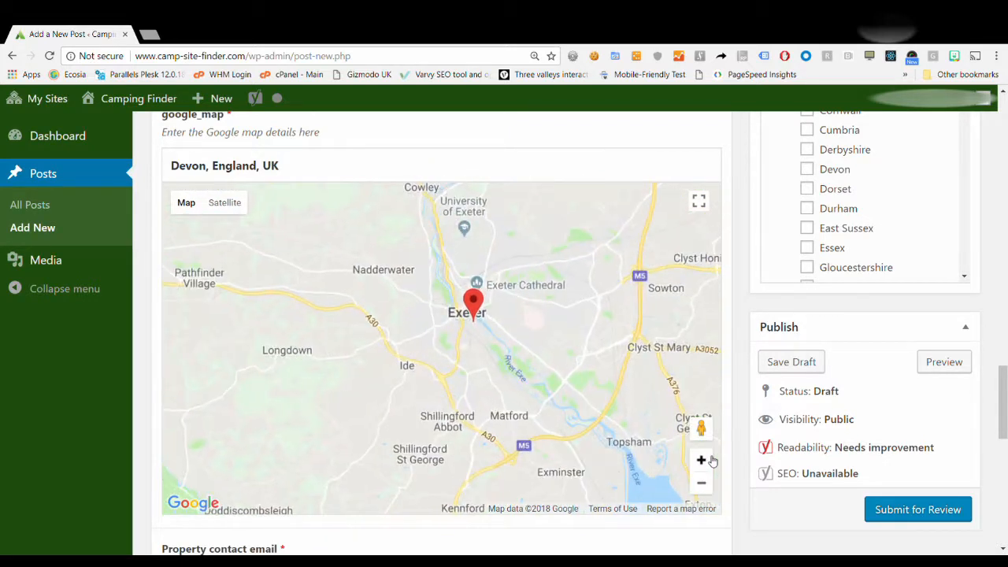
{"action": "left_click", "coordinate": [701, 460]}
{"action": "left_click", "coordinate": [701, 460]}
{"action": "left_click_drag", "start_coordinate": [591, 290], "coordinate": [473, 407]}
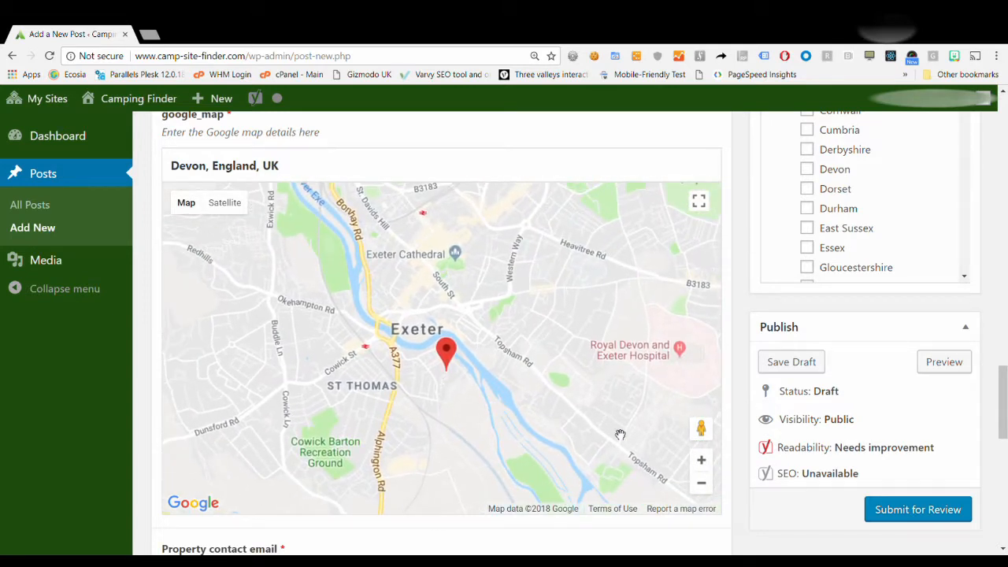
{"action": "left_click", "coordinate": [701, 459]}
{"action": "left_click", "coordinate": [701, 459]}
{"action": "left_click_drag", "start_coordinate": [535, 430], "coordinate": [463, 224]}
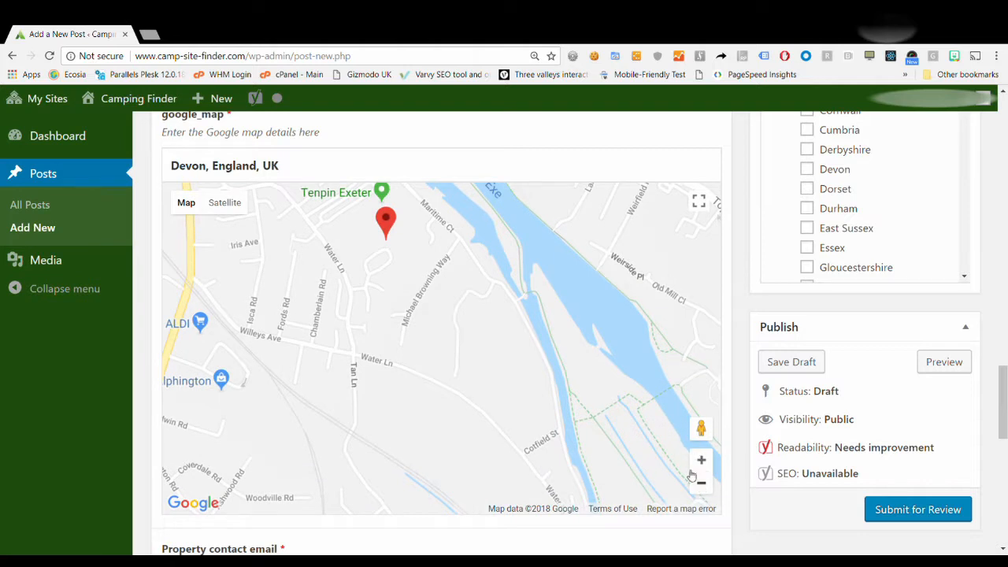
{"action": "left_click", "coordinate": [701, 483]}
{"action": "mouse_move", "coordinate": [462, 378]}
{"action": "left_mouse_down"}
{"action": "mouse_move", "coordinate": [473, 338]}
{"action": "mouse_move", "coordinate": [573, 390]}
{"action": "left_mouse_up"}
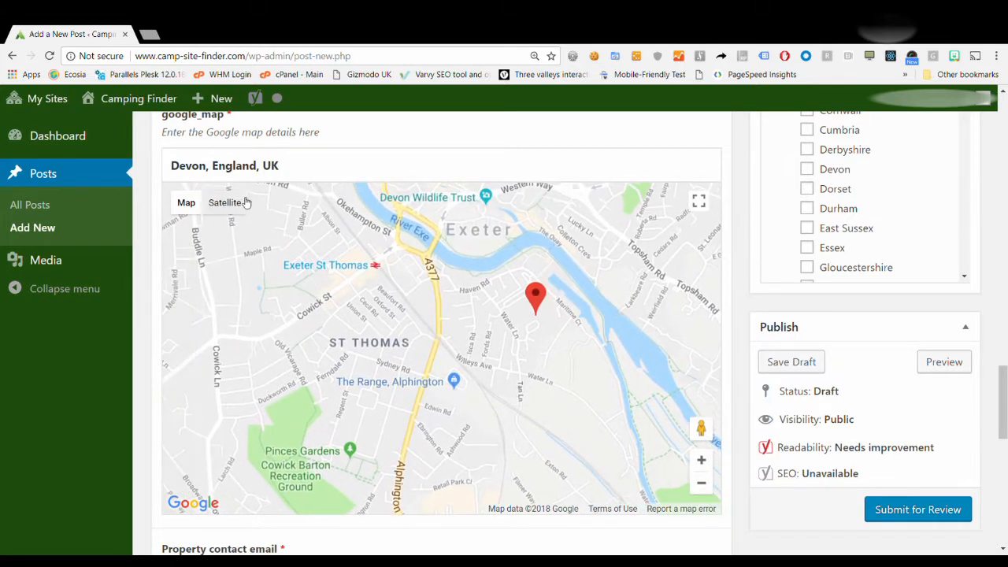
{"action": "left_click_drag", "start_coordinate": [176, 168], "coordinate": [304, 168]}
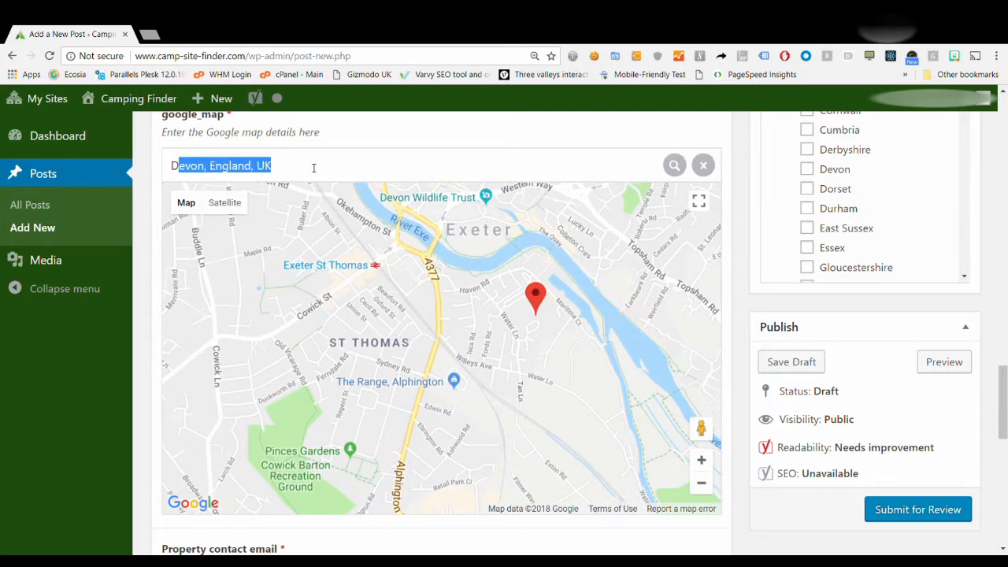
{"action": "left_click", "coordinate": [310, 168]}
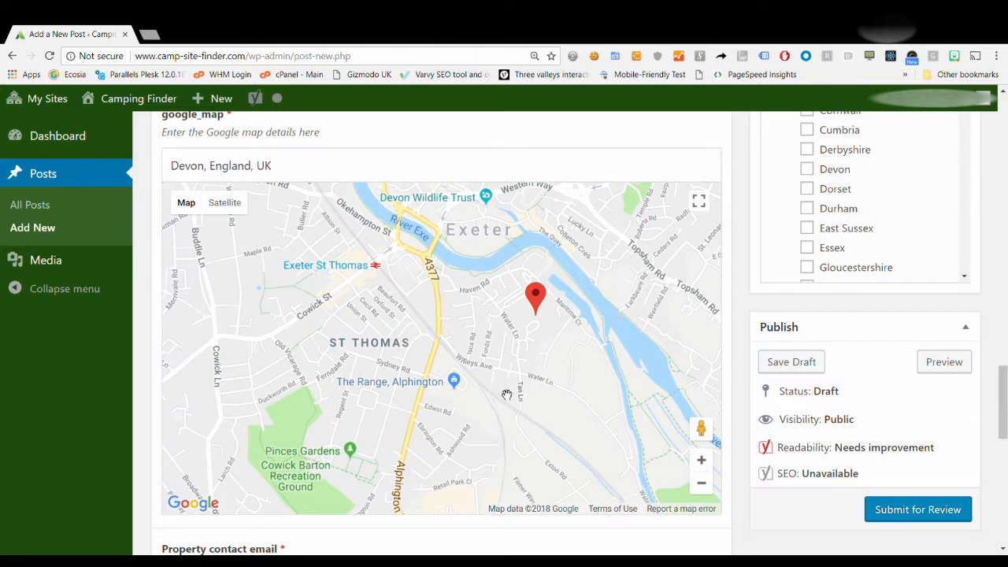
{"action": "left_click_drag", "start_coordinate": [509, 394], "coordinate": [420, 315]}
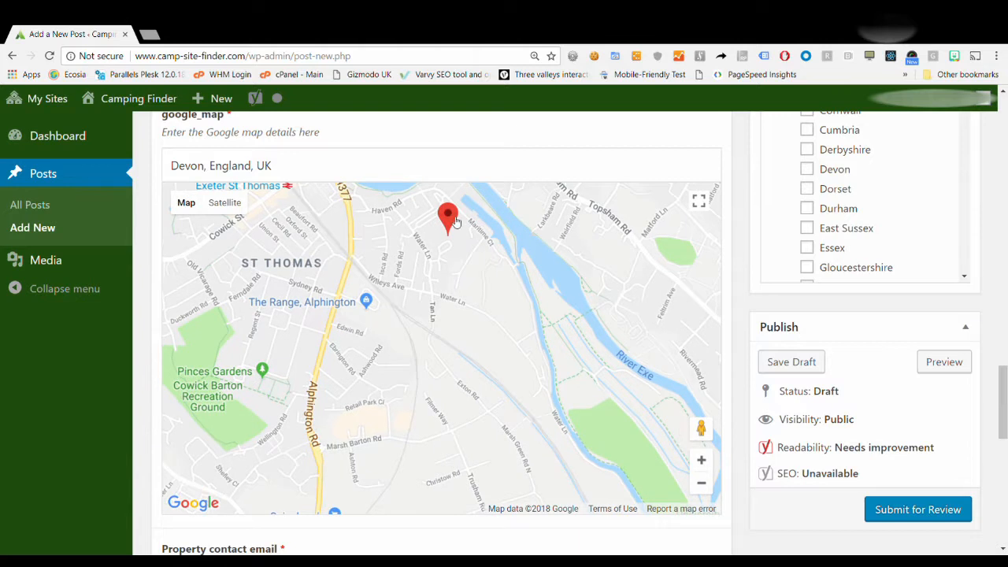
{"action": "mouse_move", "coordinate": [455, 223]}
{"action": "left_mouse_down"}
{"action": "mouse_move", "coordinate": [447, 202]}
{"action": "mouse_move", "coordinate": [455, 218]}
{"action": "mouse_move", "coordinate": [446, 248]}
{"action": "mouse_move", "coordinate": [482, 197]}
{"action": "mouse_move", "coordinate": [553, 331]}
{"action": "mouse_move", "coordinate": [604, 490]}
{"action": "mouse_move", "coordinate": [601, 518]}
{"action": "mouse_move", "coordinate": [612, 341]}
{"action": "left_mouse_up"}
Zoom in and nudge the pin east into the green park at Water Ln, Exeter EX2 8DX.
{"action": "left_click", "coordinate": [701, 462]}
{"action": "mouse_move", "coordinate": [598, 418]}
{"action": "left_mouse_down"}
{"action": "mouse_move", "coordinate": [498, 379]}
{"action": "mouse_move", "coordinate": [279, 380]}
{"action": "mouse_move", "coordinate": [240, 369]}
{"action": "left_mouse_up"}
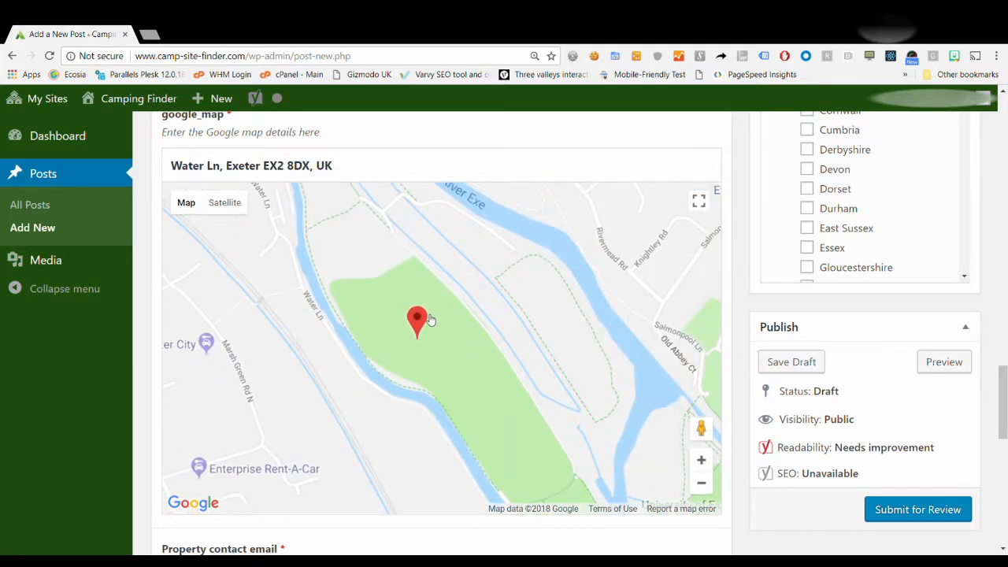
{"action": "mouse_move", "coordinate": [413, 320]}
{"action": "left_mouse_down"}
{"action": "mouse_move", "coordinate": [399, 268]}
{"action": "mouse_move", "coordinate": [384, 290]}
{"action": "mouse_move", "coordinate": [420, 302]}
{"action": "left_mouse_up"}
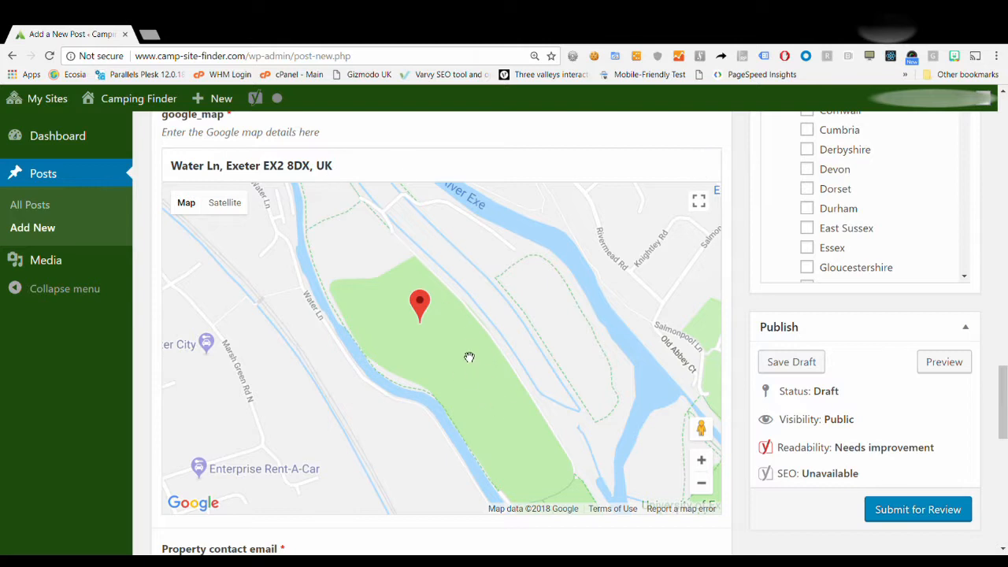
{"action": "mouse_move", "coordinate": [420, 304]}
{"action": "left_mouse_down"}
{"action": "mouse_move", "coordinate": [465, 309]}
{"action": "mouse_move", "coordinate": [478, 295]}
{"action": "mouse_move", "coordinate": [481, 308]}
{"action": "left_mouse_up"}
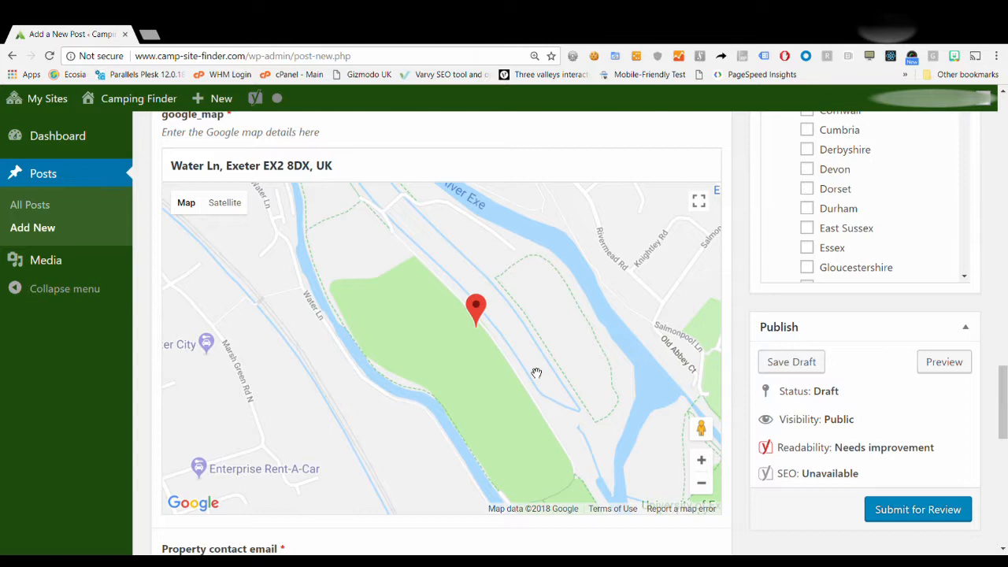
{"action": "scroll", "coordinate": [537, 374], "scroll_direction": "down", "scroll_amount": 3}
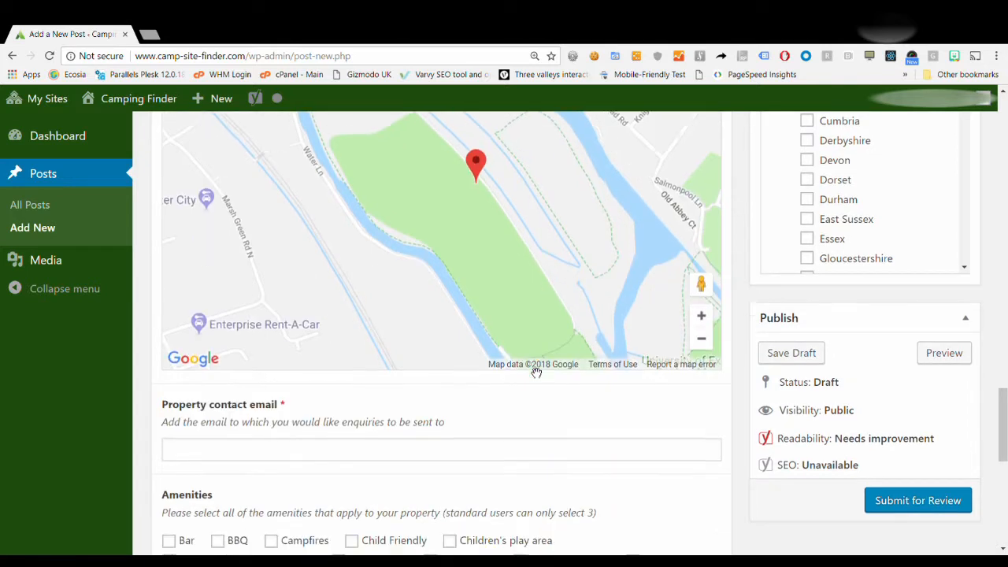
Type the site's enquiry e-mail address into the Property contact email field.
{"action": "left_click", "coordinate": [335, 340]}
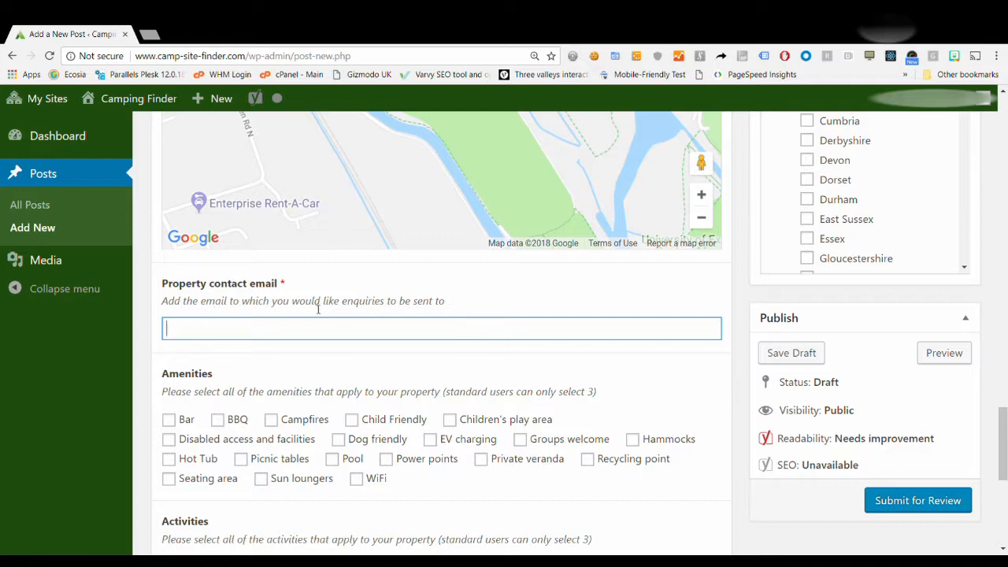
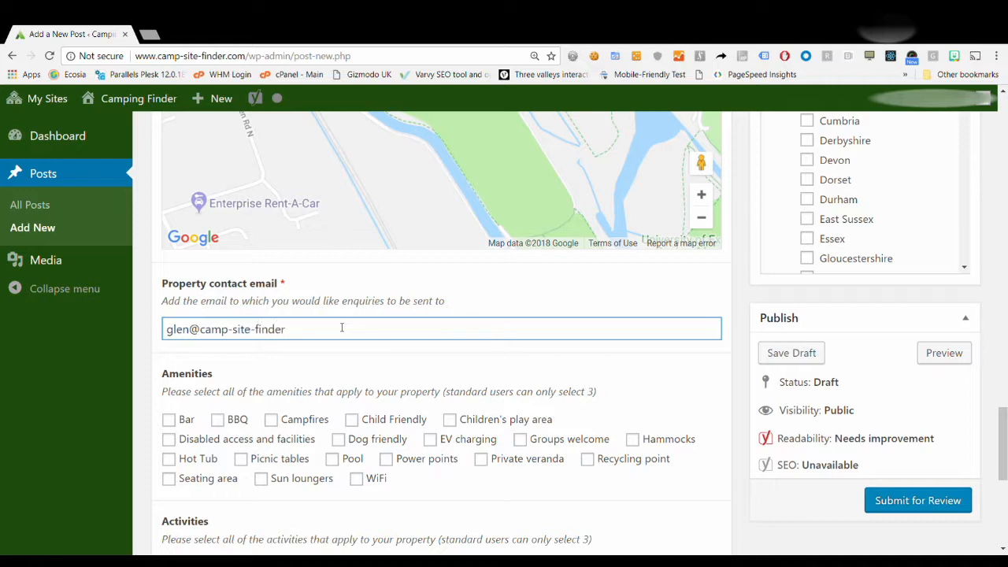
{"action": "scroll", "coordinate": [347, 376], "scroll_direction": "down", "scroll_amount": 1}
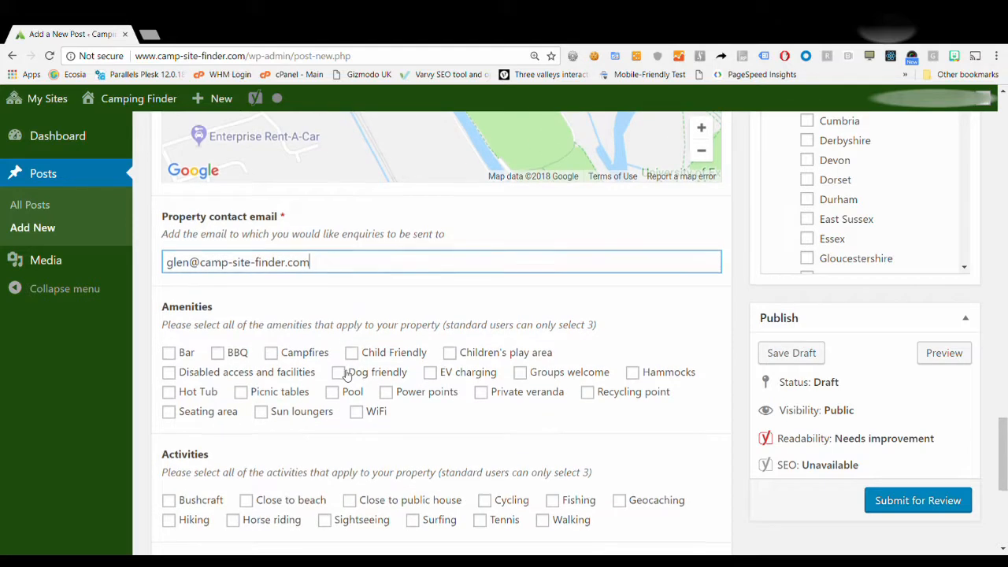
{"action": "scroll", "coordinate": [346, 376], "scroll_direction": "down", "scroll_amount": 1}
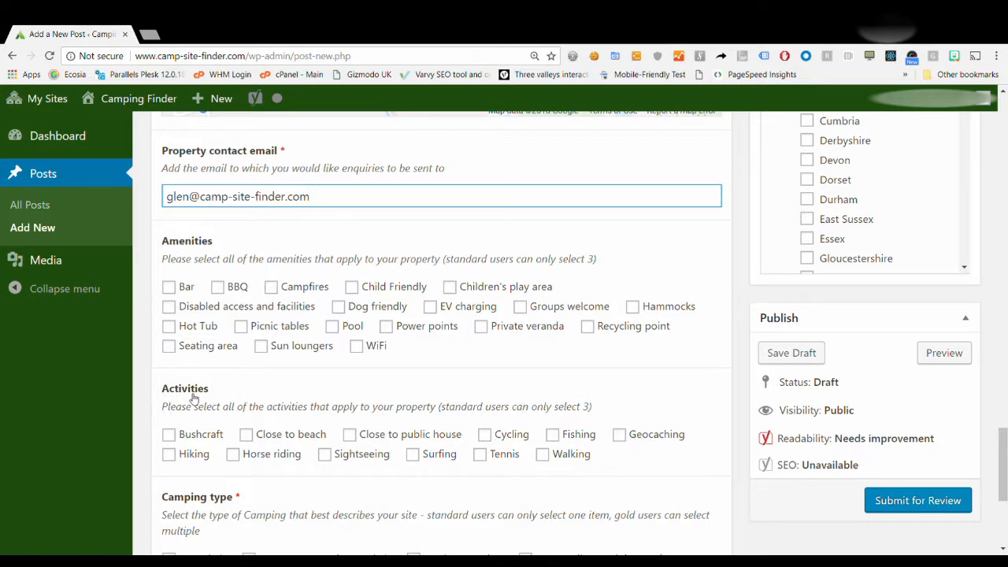
{"action": "scroll", "coordinate": [193, 489], "scroll_direction": "down", "scroll_amount": 1}
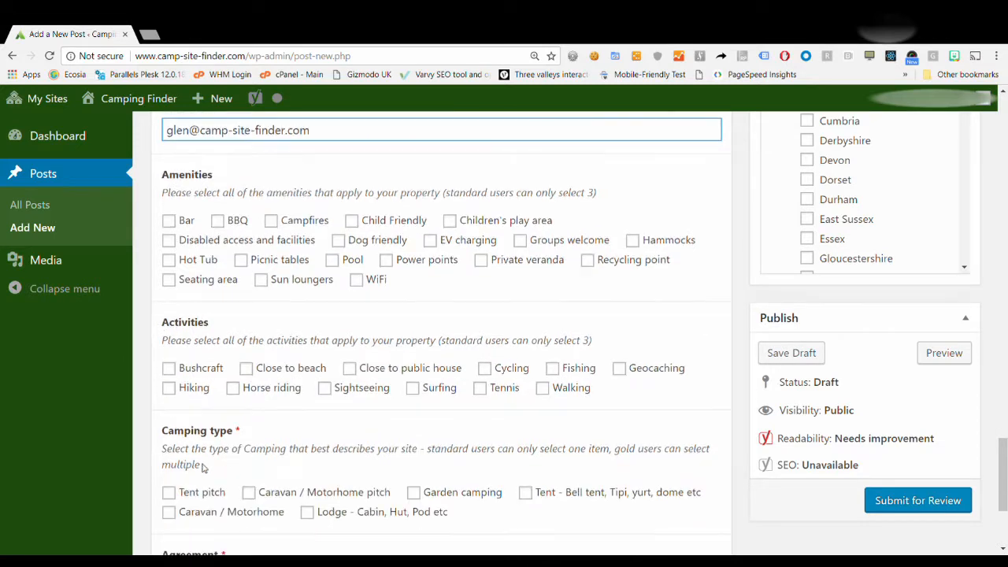
{"action": "scroll", "coordinate": [202, 461], "scroll_direction": "down", "scroll_amount": 1}
{"action": "scroll", "coordinate": [211, 435], "scroll_direction": "up", "scroll_amount": 1}
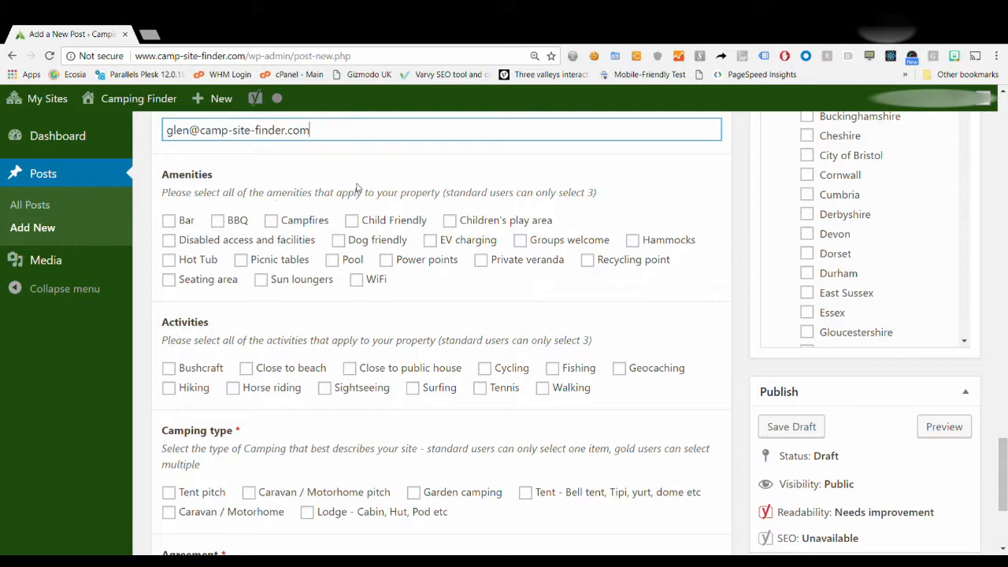
{"action": "left_click_drag", "start_coordinate": [444, 199], "coordinate": [607, 193]}
{"action": "left_click", "coordinate": [606, 193]}
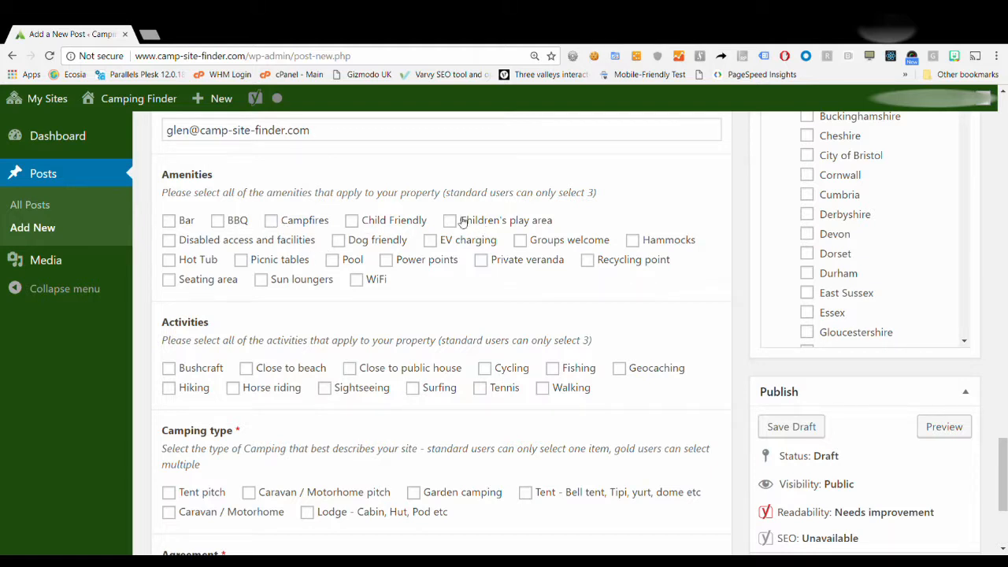
Tick Dog friendly, Child Friendly and Campfires under Amenities, leaving Hot Tub unticked.
{"action": "left_click", "coordinate": [339, 240]}
{"action": "left_click", "coordinate": [356, 222]}
{"action": "left_click", "coordinate": [274, 224]}
{"action": "left_click", "coordinate": [171, 261]}
{"action": "left_click", "coordinate": [170, 264]}
Tick Close to public house, Walking and Cycling as activities and Tent pitch as camping type.
{"action": "scroll", "coordinate": [481, 330], "scroll_direction": "down", "scroll_amount": 3}
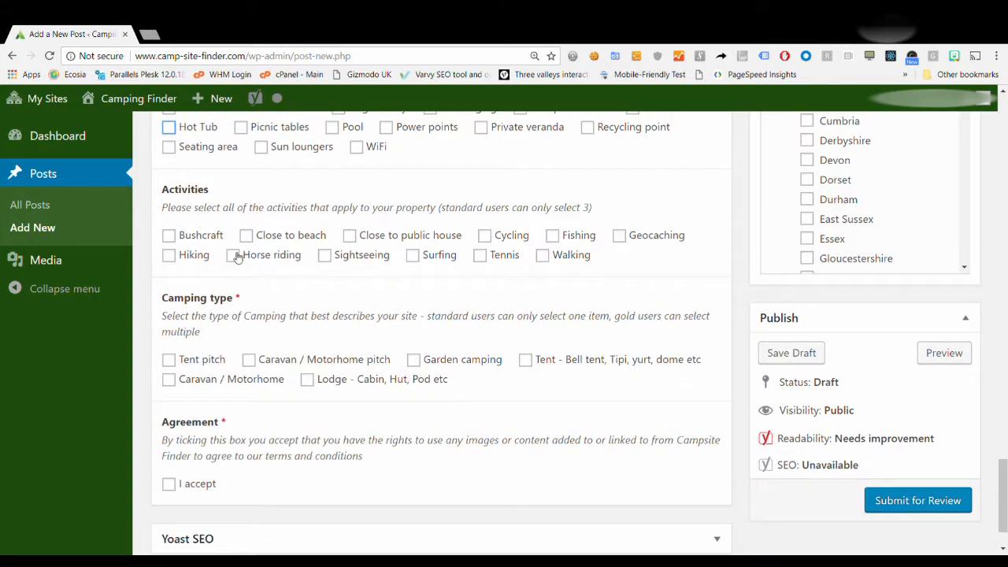
{"action": "left_click", "coordinate": [354, 237]}
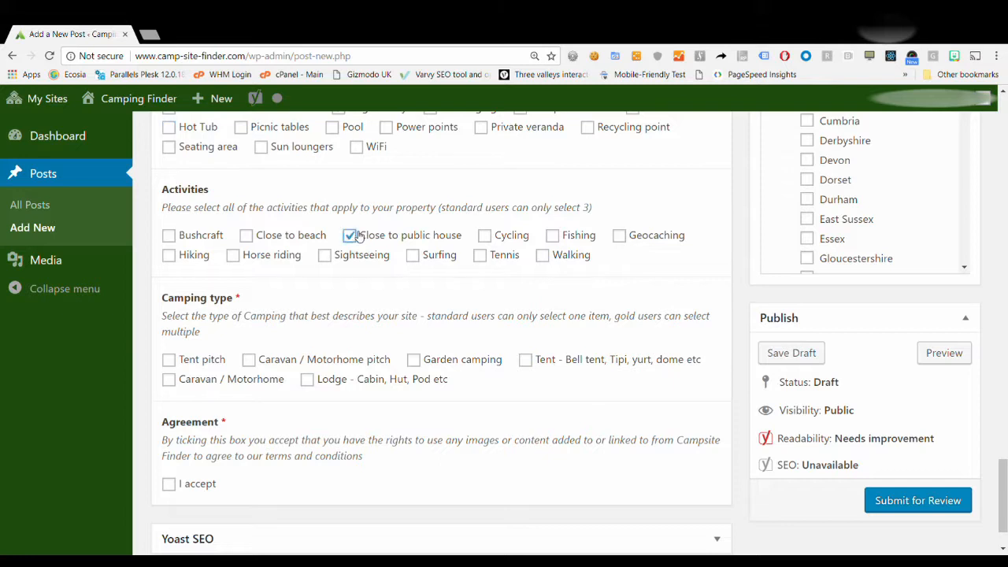
{"action": "left_click", "coordinate": [542, 256]}
{"action": "left_click", "coordinate": [485, 237]}
{"action": "scroll", "coordinate": [343, 281], "scroll_direction": "down", "scroll_amount": 1}
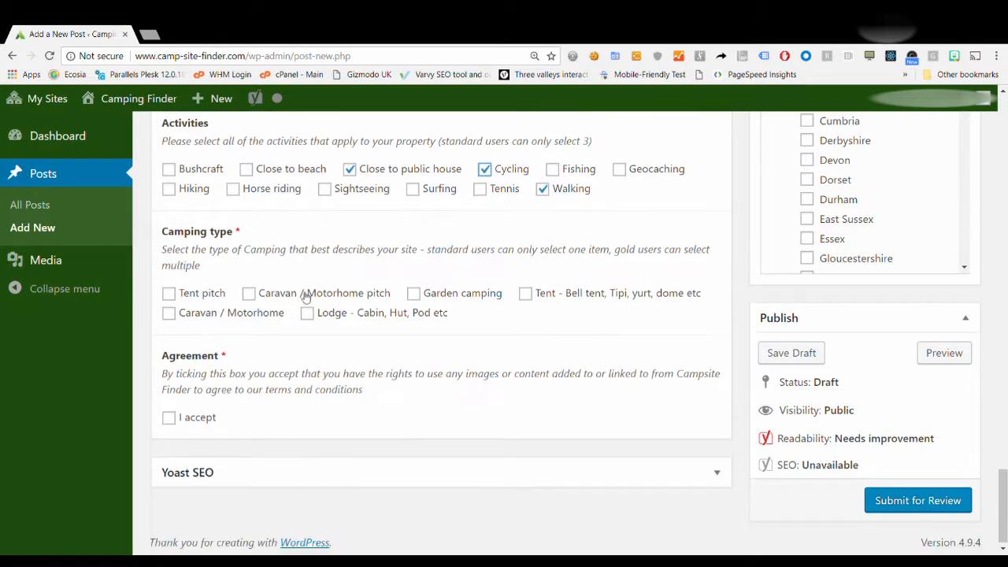
{"action": "left_click", "coordinate": [175, 293]}
Accept the agreement, then tick UK, England and Devon in Location with Devon as primary.
{"action": "left_click", "coordinate": [170, 420]}
{"action": "left_click", "coordinate": [894, 509]}
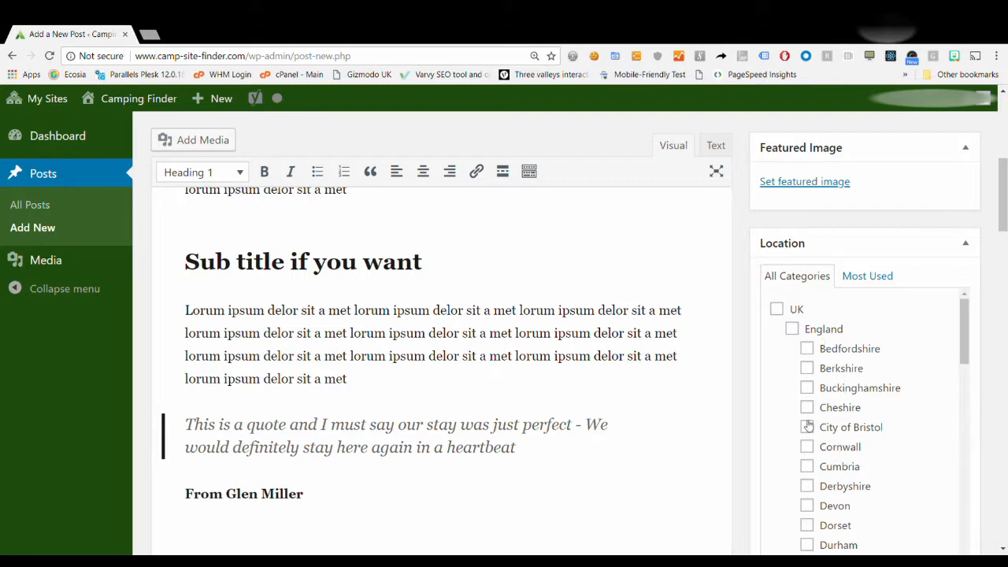
{"action": "left_click", "coordinate": [777, 308]}
{"action": "left_click", "coordinate": [791, 328]}
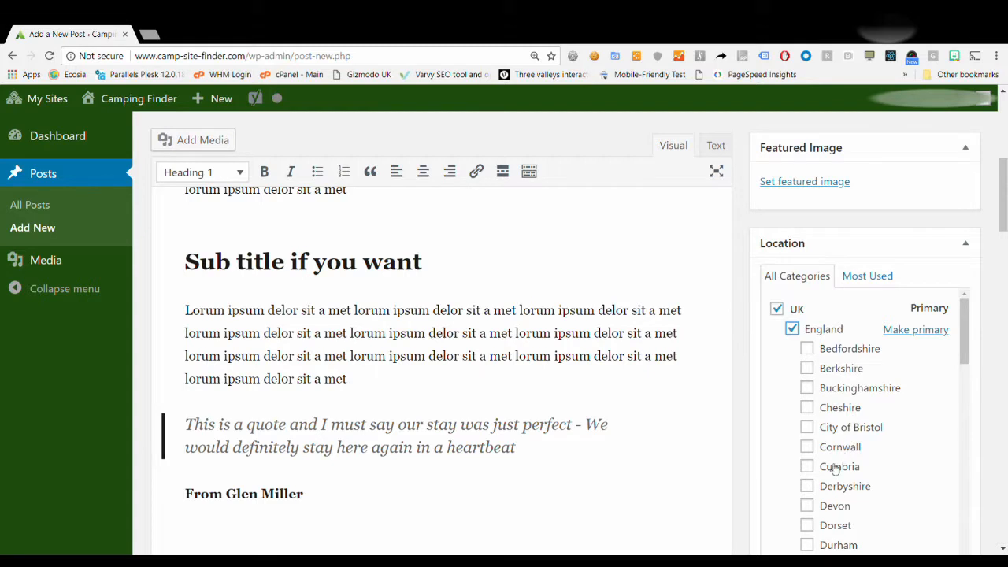
{"action": "left_click", "coordinate": [808, 506]}
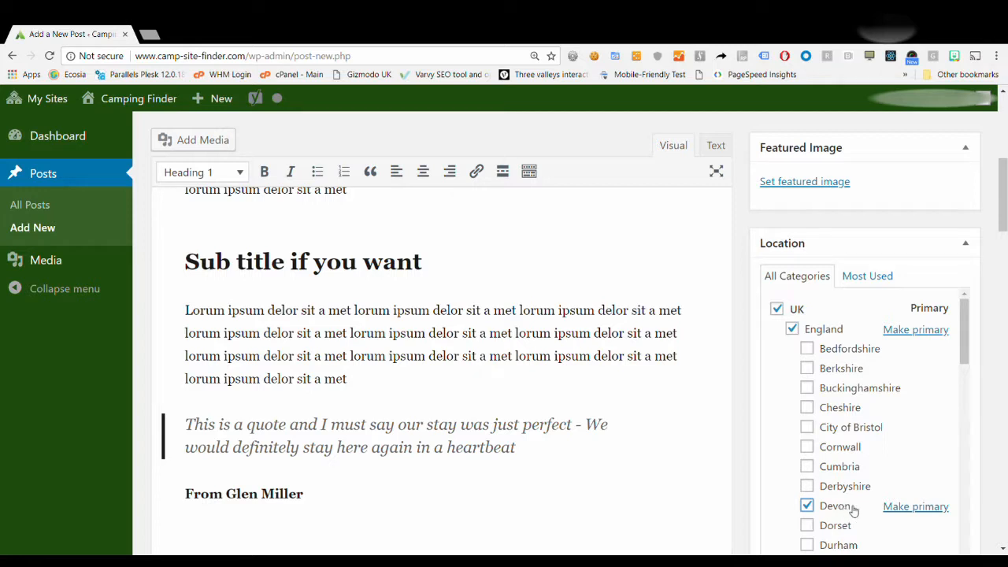
{"action": "left_click", "coordinate": [907, 508]}
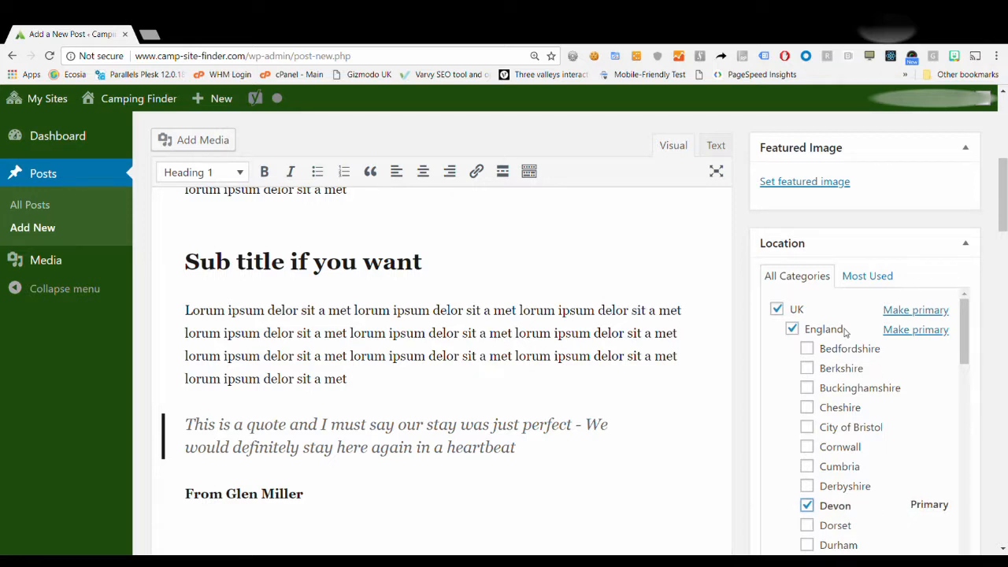
{"action": "scroll", "coordinate": [778, 221], "scroll_direction": "up", "scroll_amount": 1}
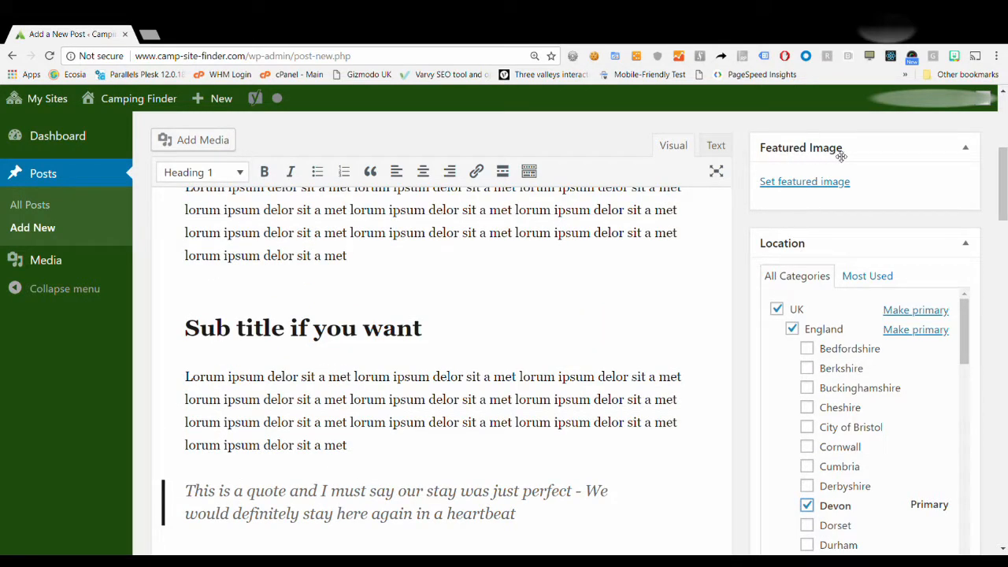
Set hero-image-1.jpg, the lakeside tent photo, as featured image from the Media Library.
{"action": "left_click", "coordinate": [803, 182]}
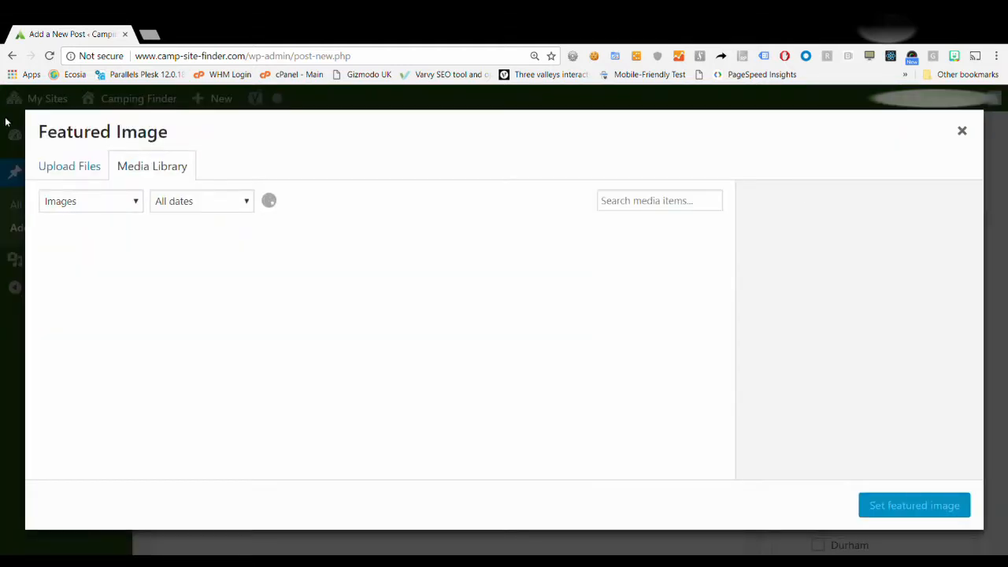
{"action": "left_click", "coordinate": [81, 171]}
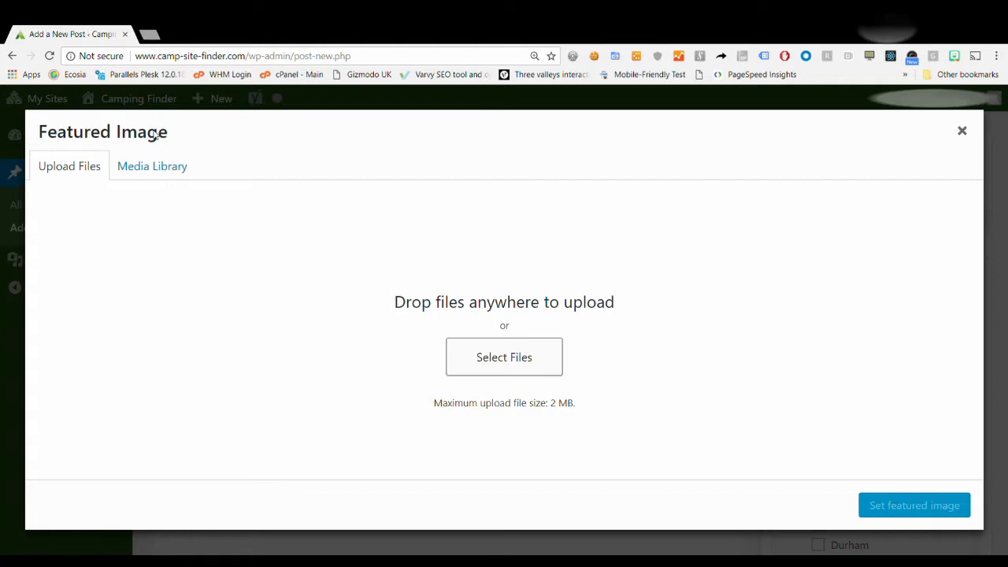
{"action": "left_click", "coordinate": [181, 164]}
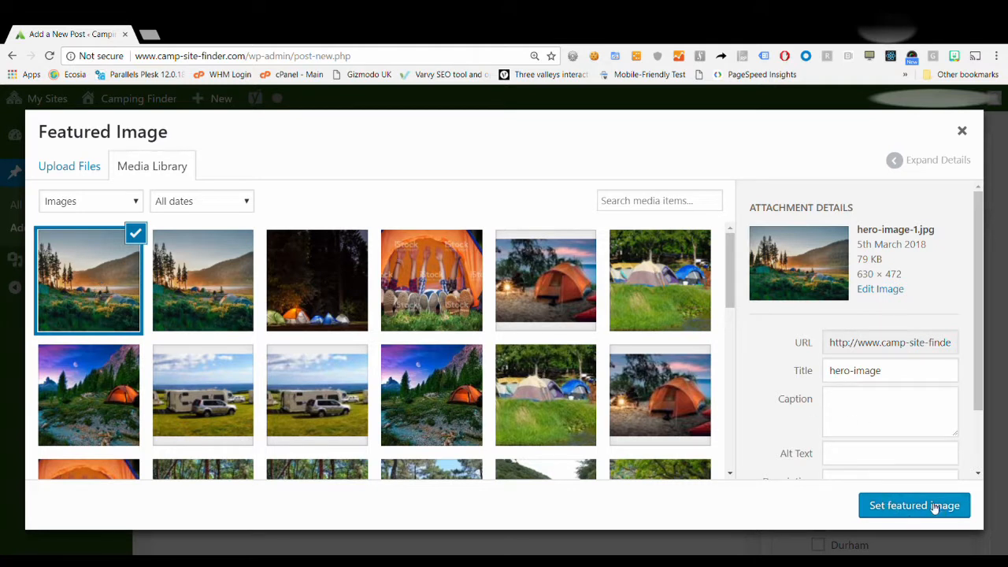
{"action": "left_click", "coordinate": [941, 508]}
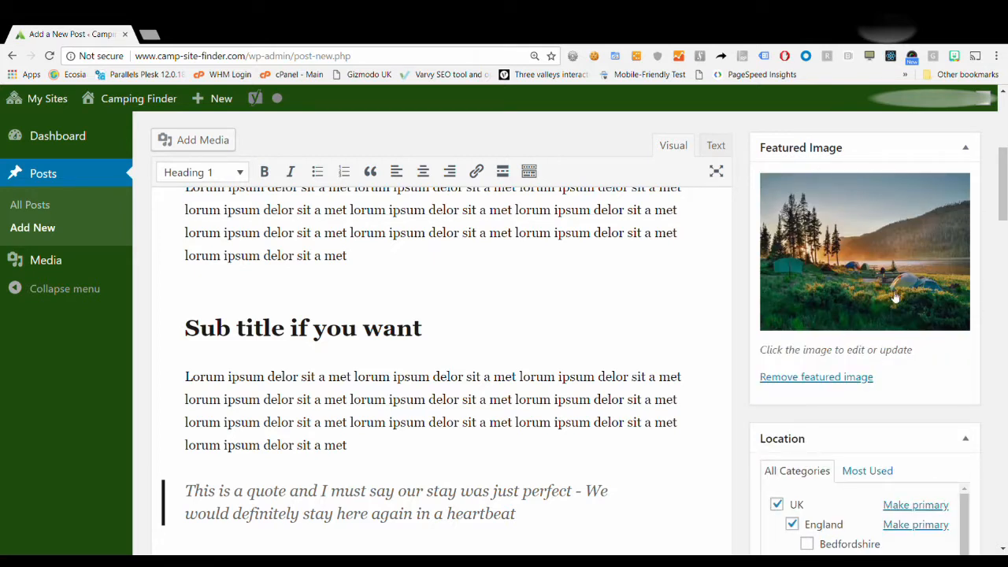
Submit the 'My great campsite' listing for review from the Publish box.
{"action": "scroll", "coordinate": [737, 362], "scroll_direction": "down", "scroll_amount": 7}
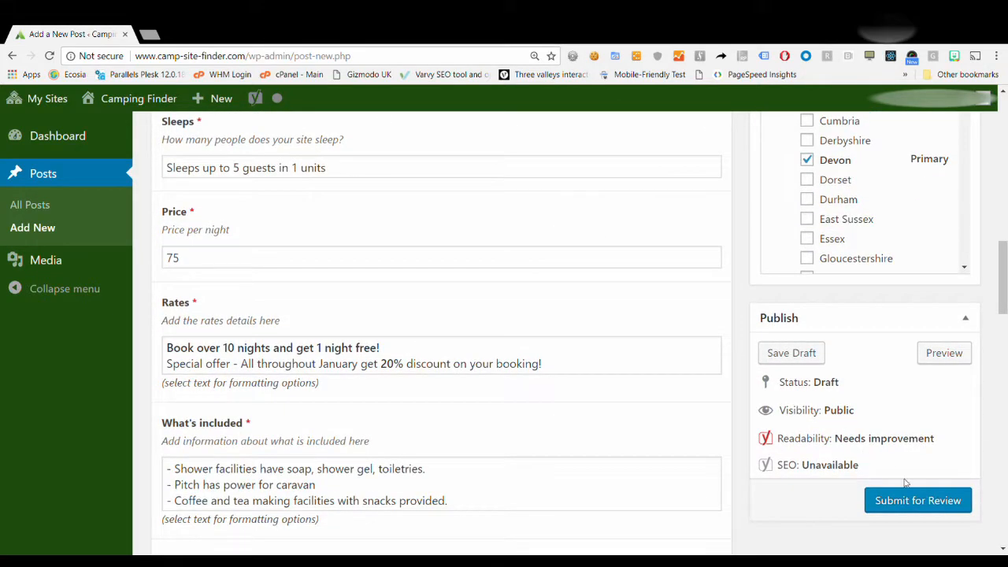
{"action": "left_click", "coordinate": [932, 502]}
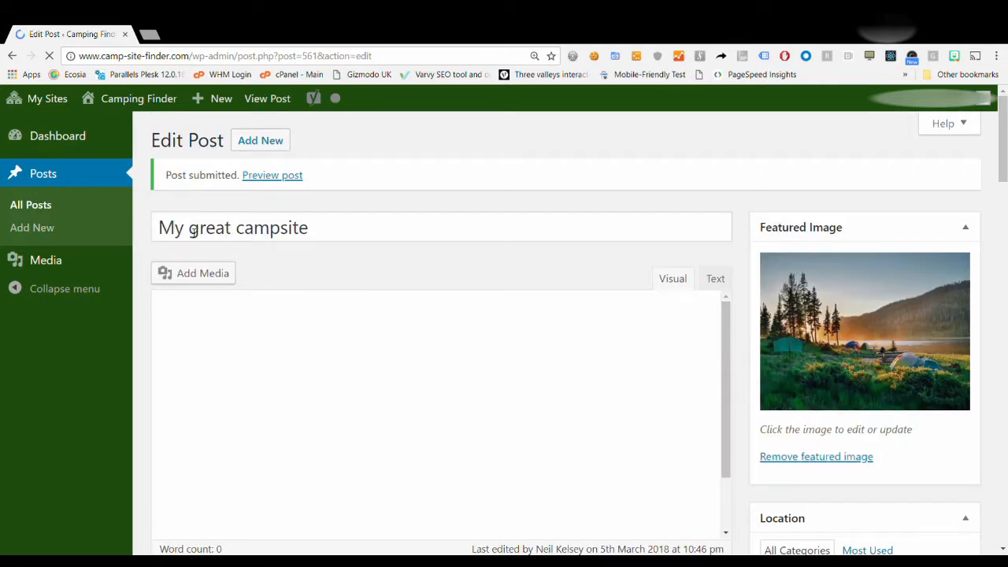
Preview the submitted 'My great campsite' post from the Post submitted notice in a new tab.
{"action": "left_click_drag", "start_coordinate": [166, 183], "coordinate": [313, 181]}
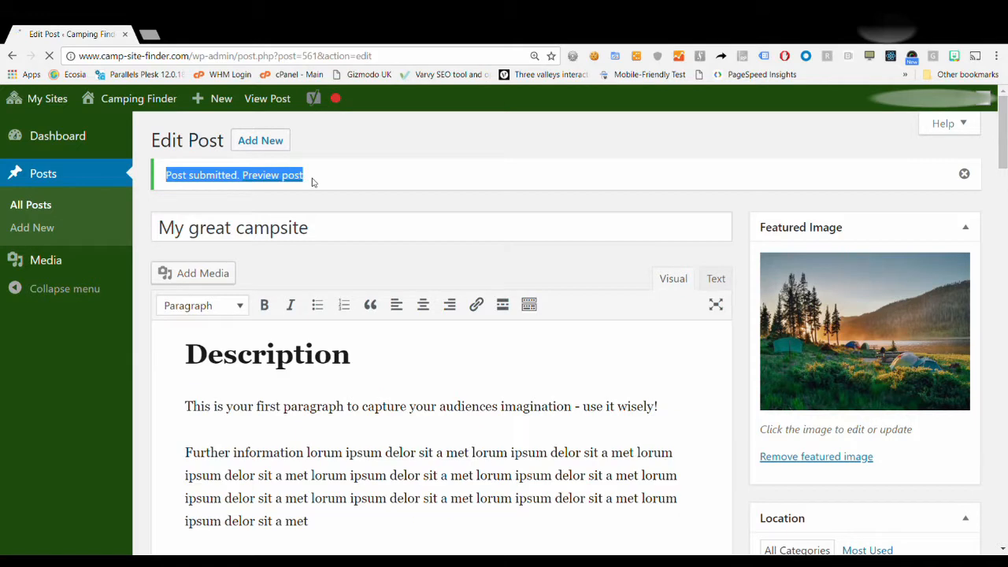
{"action": "left_click", "coordinate": [195, 182]}
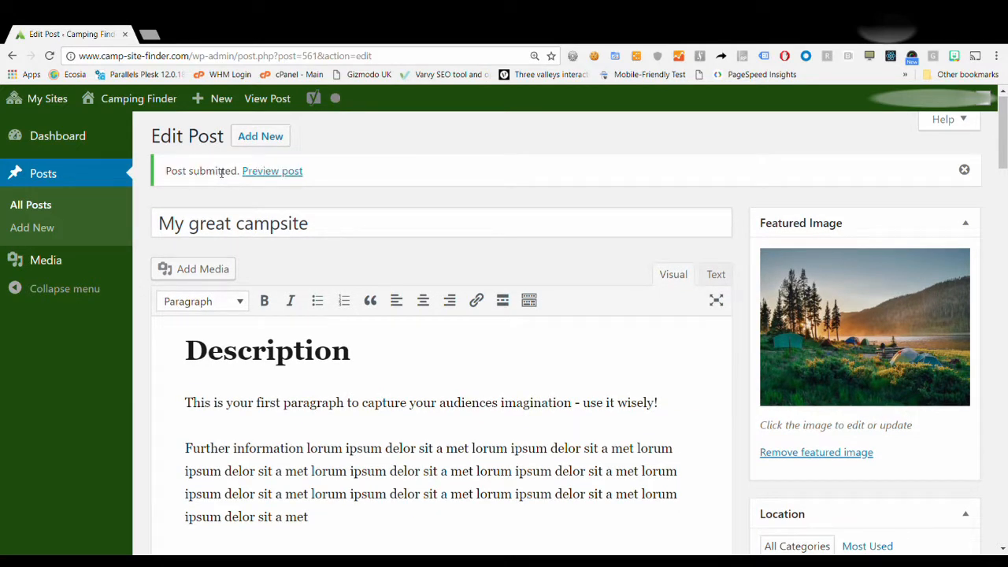
{"action": "left_click", "coordinate": [291, 175]}
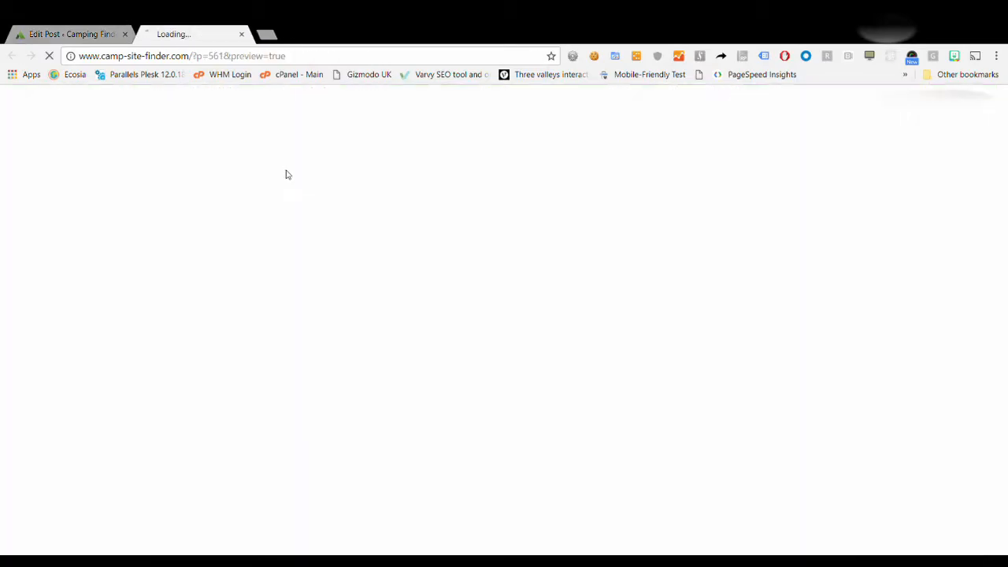